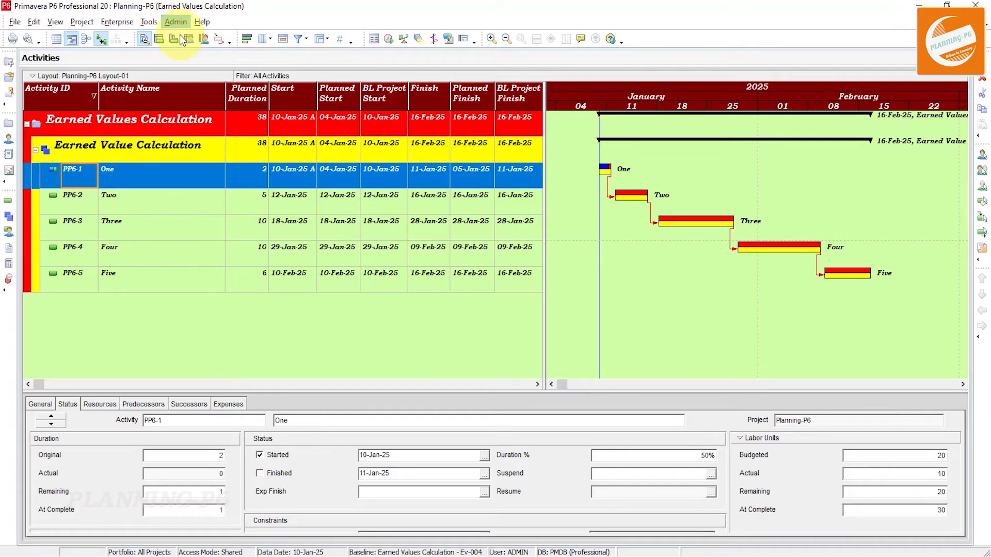
In the Reports First Set, replace Header Label 1 with 'Planning P6 Project Planning and Scheduling'
left_click(309, 175)
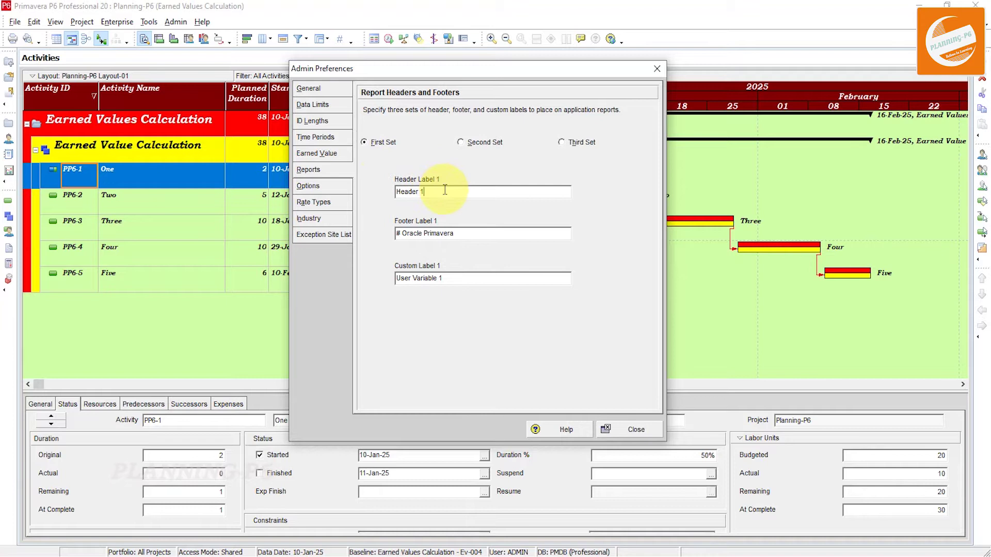
left_click_drag(445, 190, 380, 212)
type("Planning P")
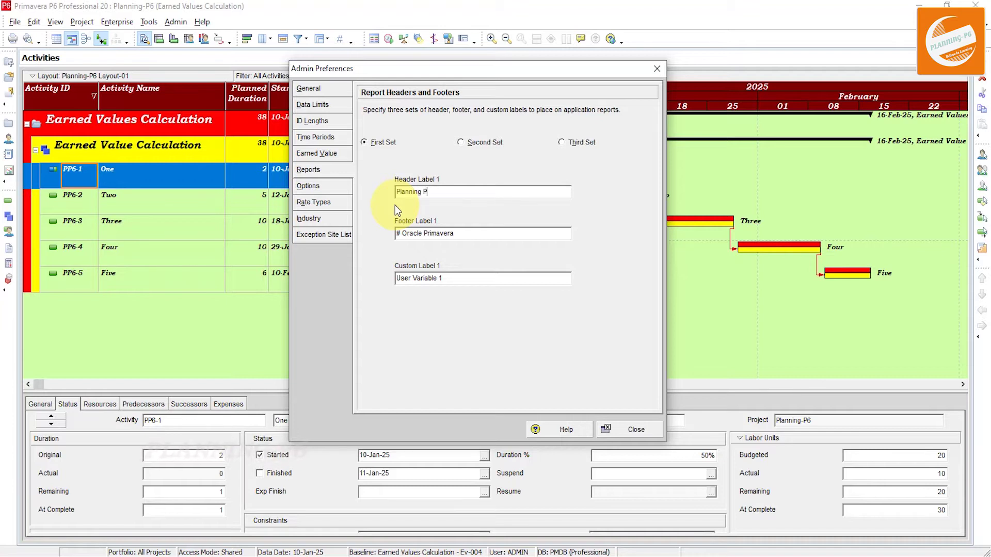
type("6 Pr")
type("oject")
type(" Planning ")
type("and ")
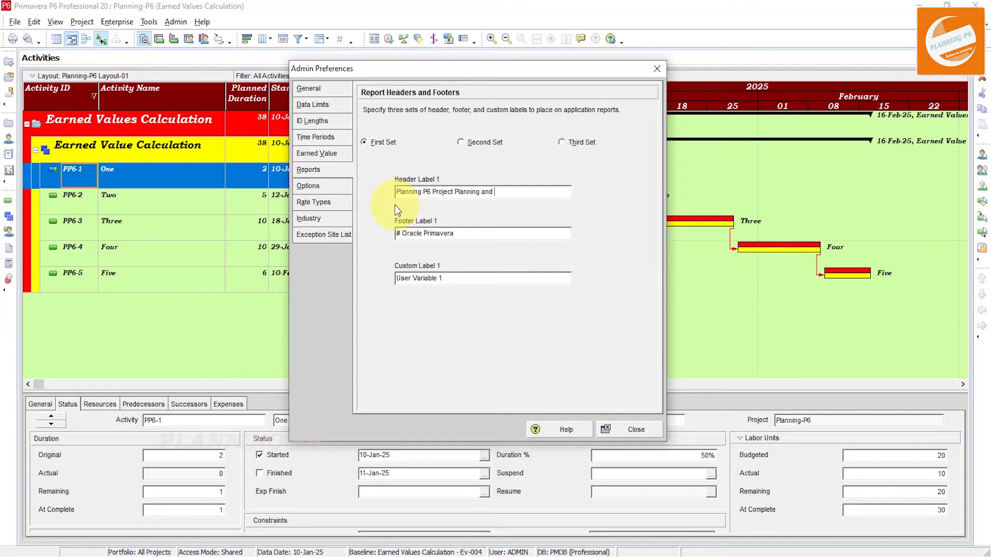
type("Sched")
type("uli")
type("ng ")
type("plate")
key("BackSpace")
key("BackSpace")
key("BackSpace")
key("BackSpace")
key("BackSpace")
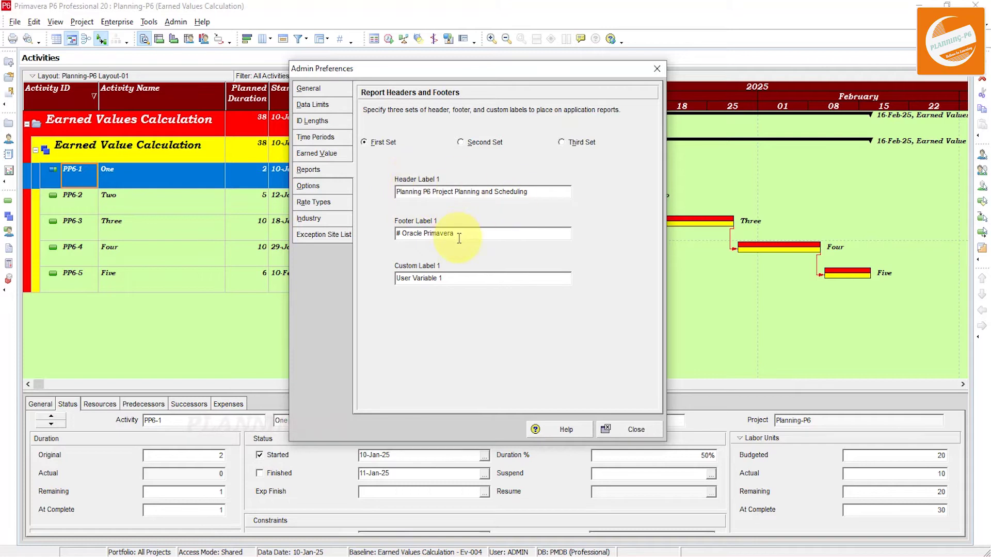
left_click_drag(458, 238, 393, 240)
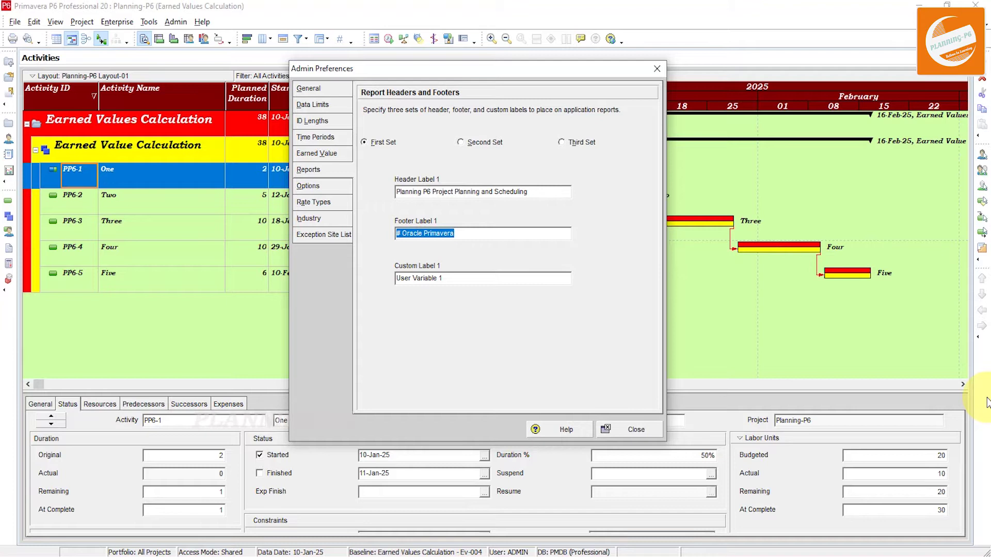
type("P")
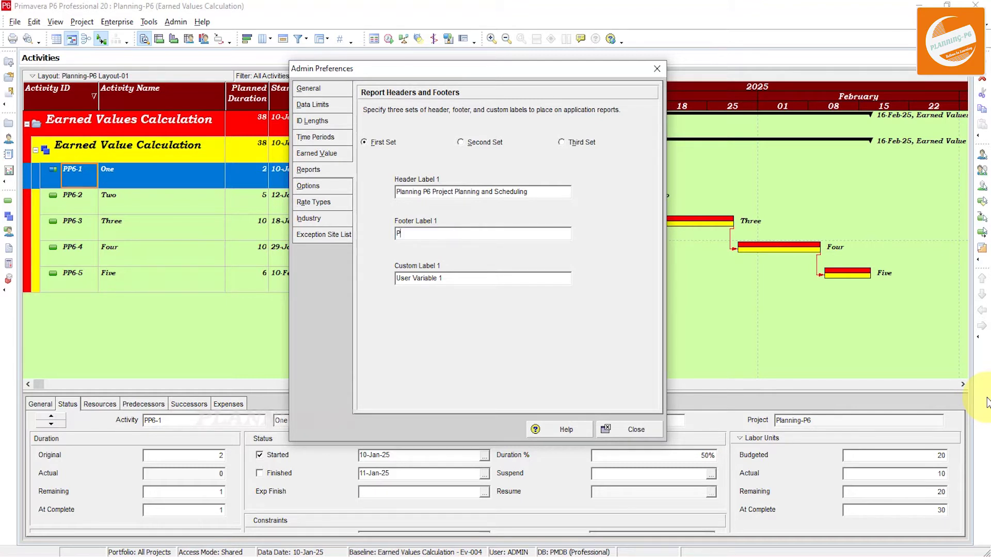
type("P^")
key("BackSpace")
type("6")
left_click_drag(454, 277, 378, 278)
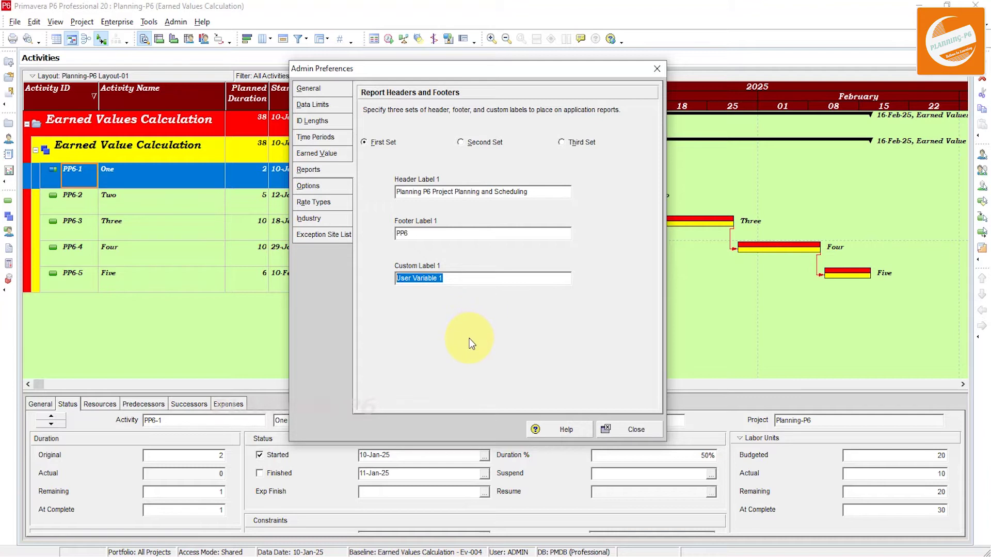
type("123")
type("4567890")
type("1234")
type("56789")
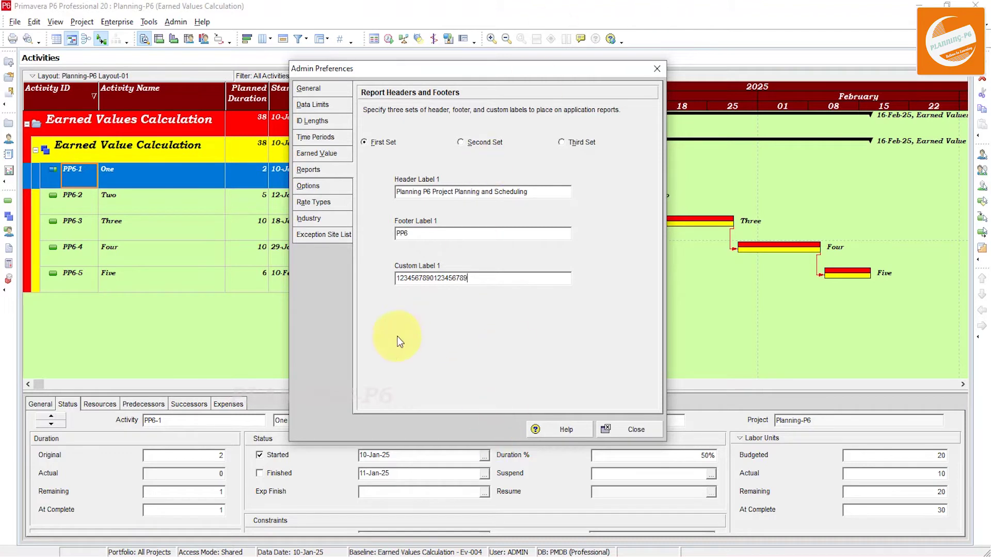
In the Second Set, enter header 'Planning-001', footer 'Project Name' and custom label 'EV Reports'
left_click(475, 143)
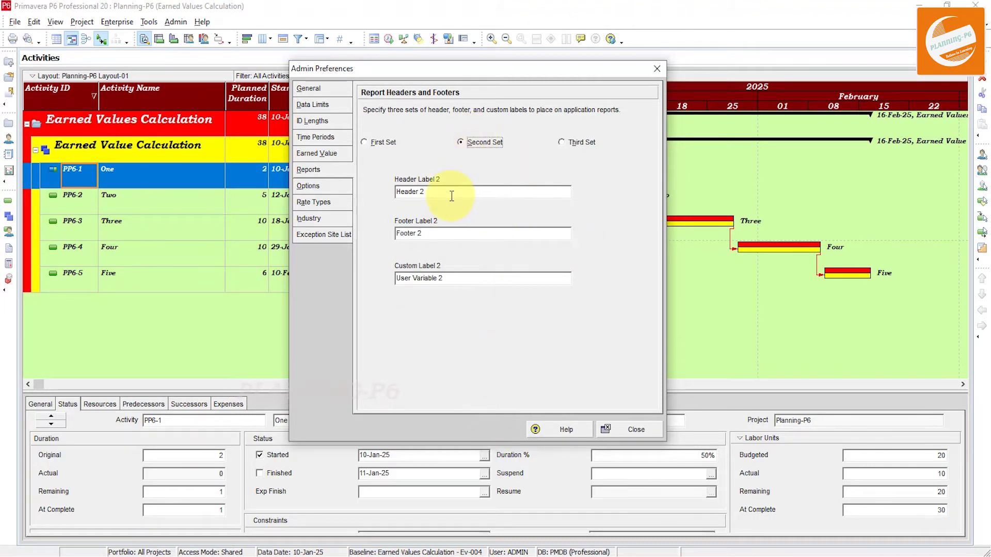
left_click_drag(426, 192, 371, 191)
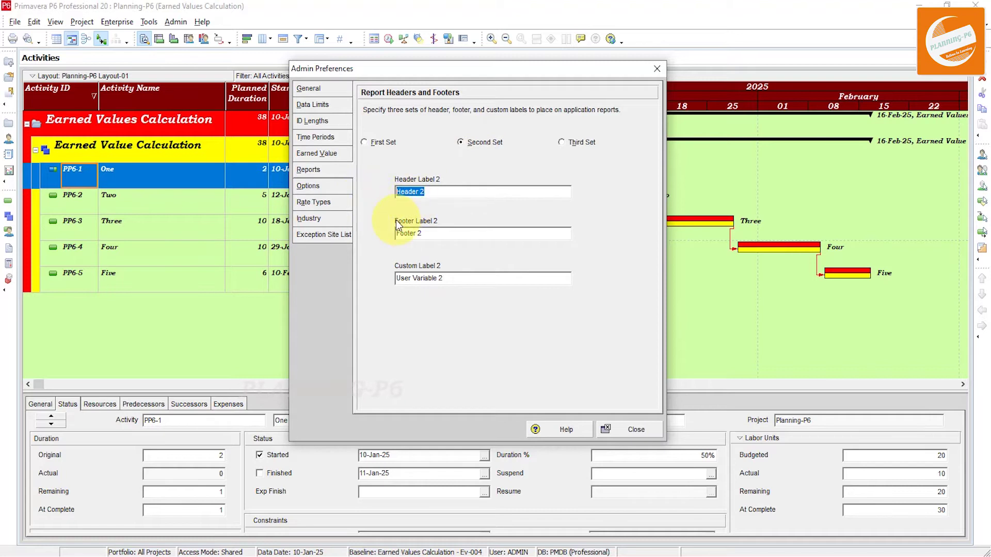
type("Planning")
type("-001")
left_click_drag(430, 236, 366, 234)
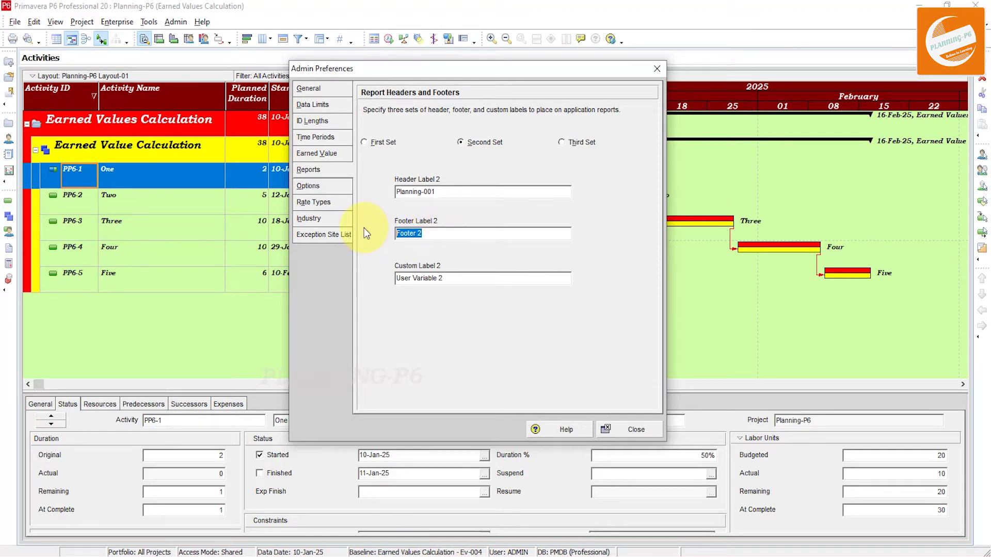
type("Pr")
type("oject ")
type("Nam")
type("e")
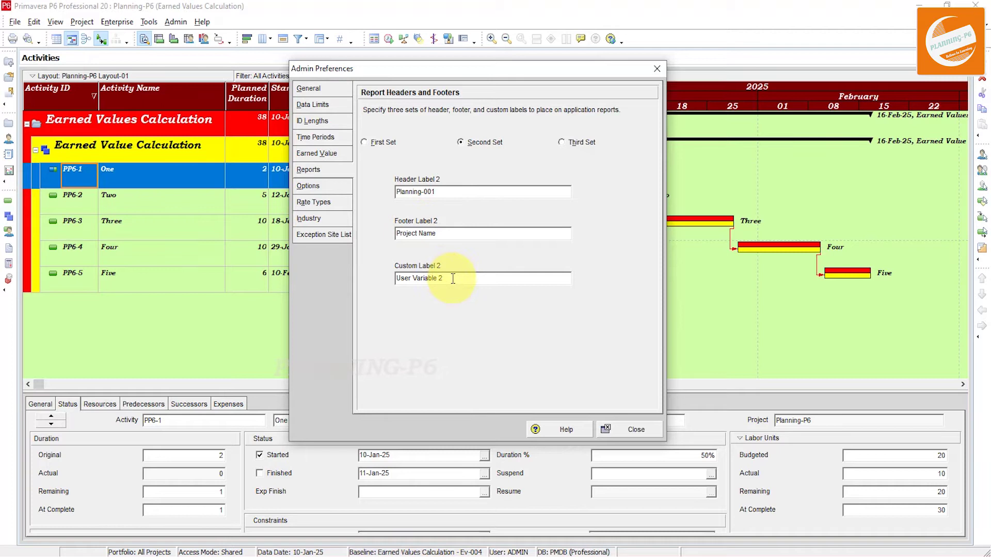
left_click_drag(453, 279, 342, 281)
type("E")
type("V Re")
key("BackSpace")
type("e")
type("port")
type("s")
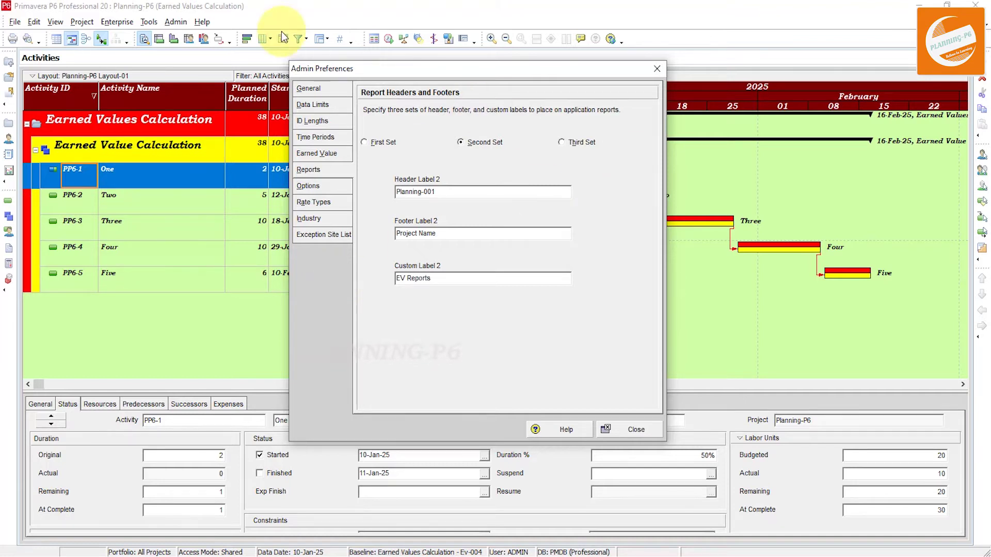
In the Third Set, enter header 'Power', footer 'Planning Engineer' and custom label 'Construstion Phase'
left_click(567, 147)
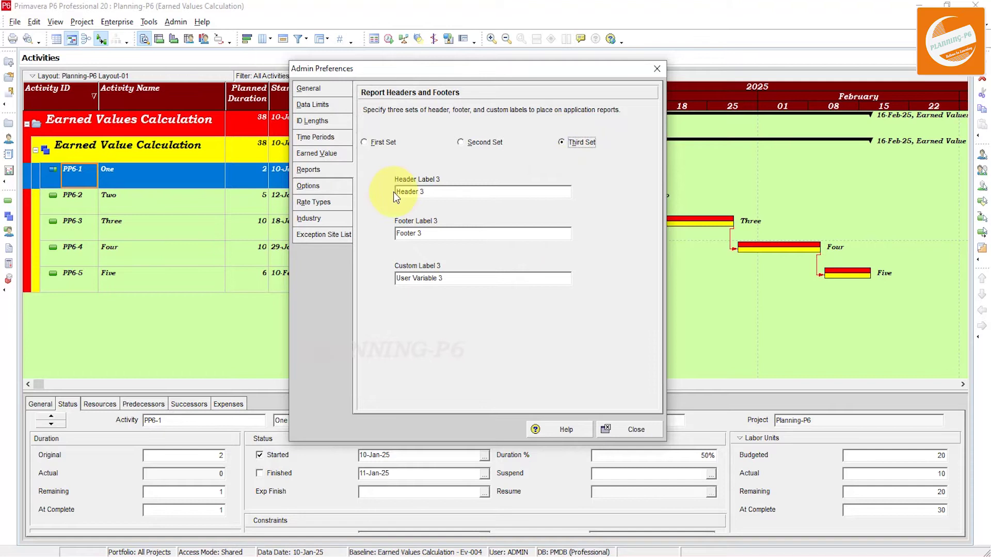
left_click_drag(449, 192, 395, 192)
type("P")
type("ower")
left_click_drag(436, 233, 396, 233)
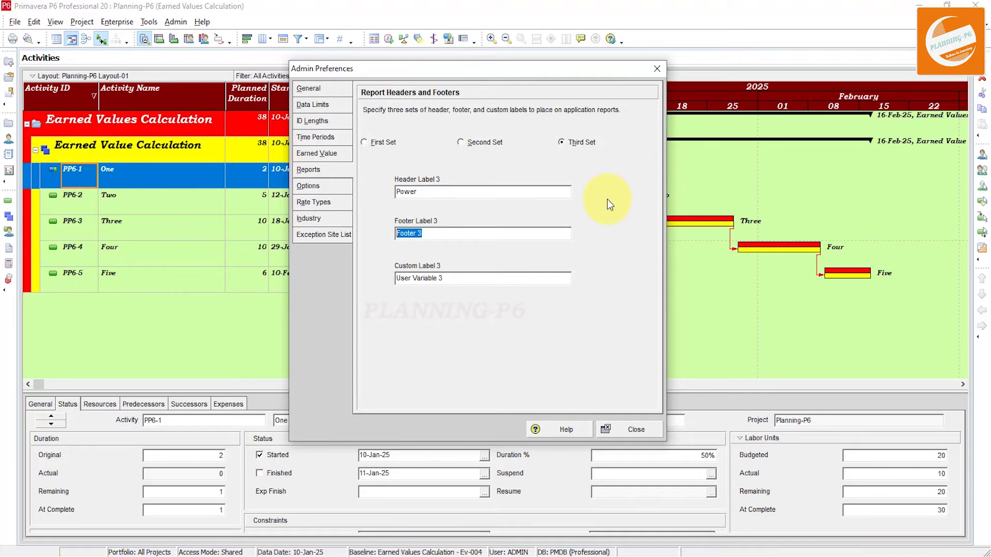
type("Pla")
type("nning E")
type("ngin")
type("eer")
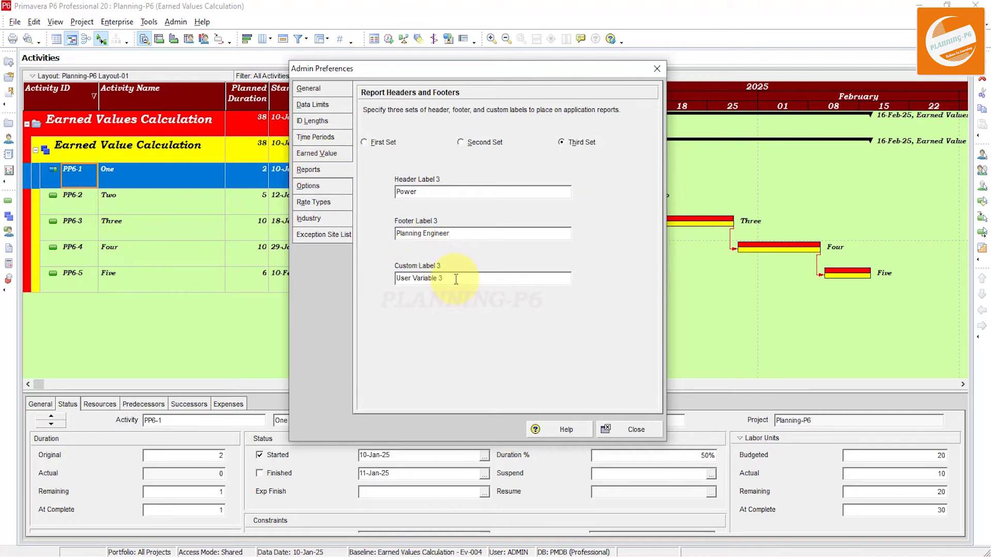
left_click_drag(455, 280, 370, 269)
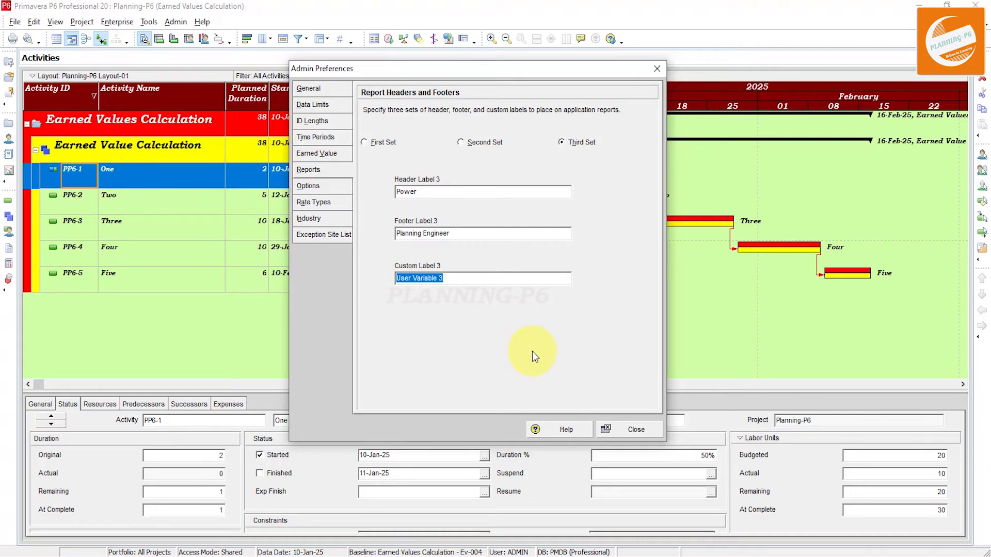
type("Con")
key("BackSpace")
key("BackSpace")
key("BackSpace")
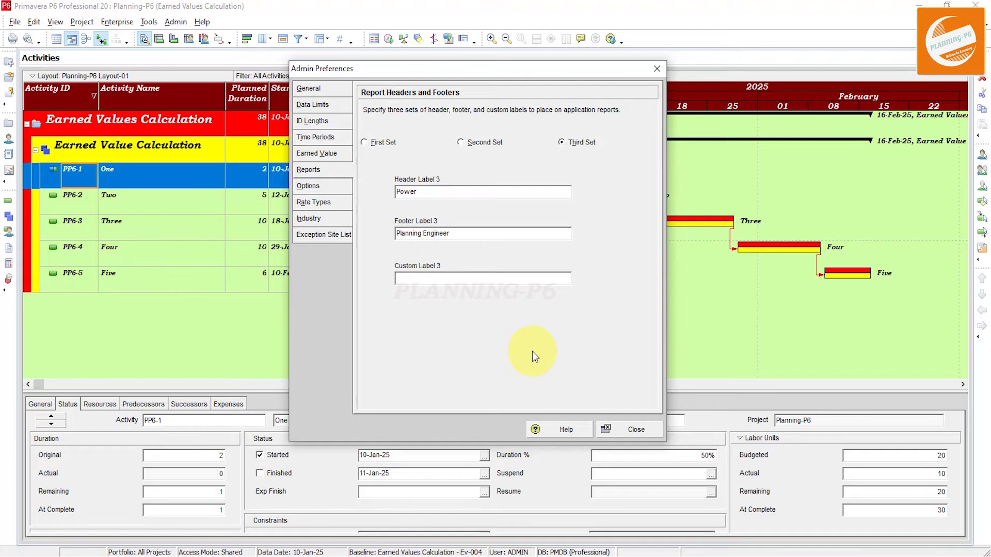
type("Con")
type("strust")
type("ion ")
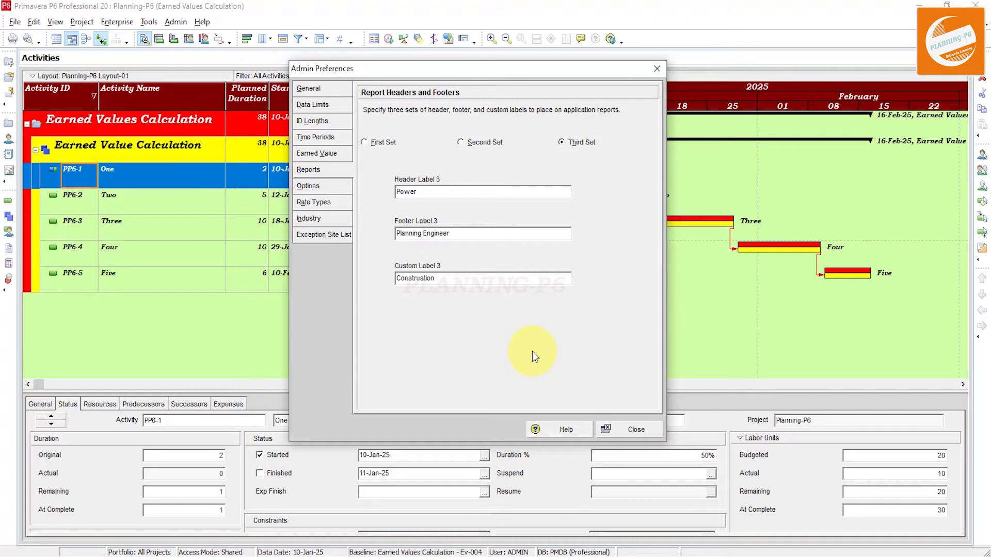
type("Phase")
Review the second and first label sets, then close Admin Preferences
left_click(488, 147)
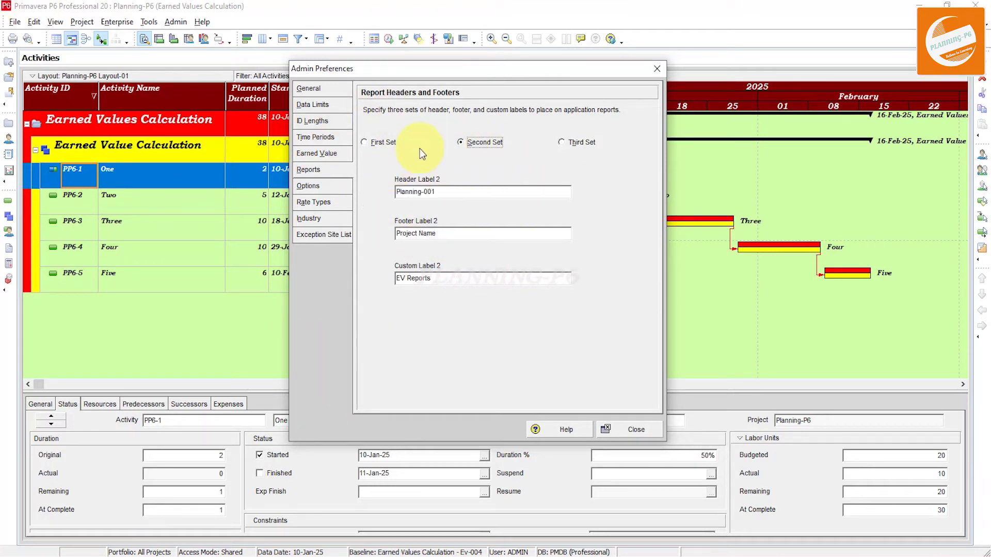
left_click(376, 146)
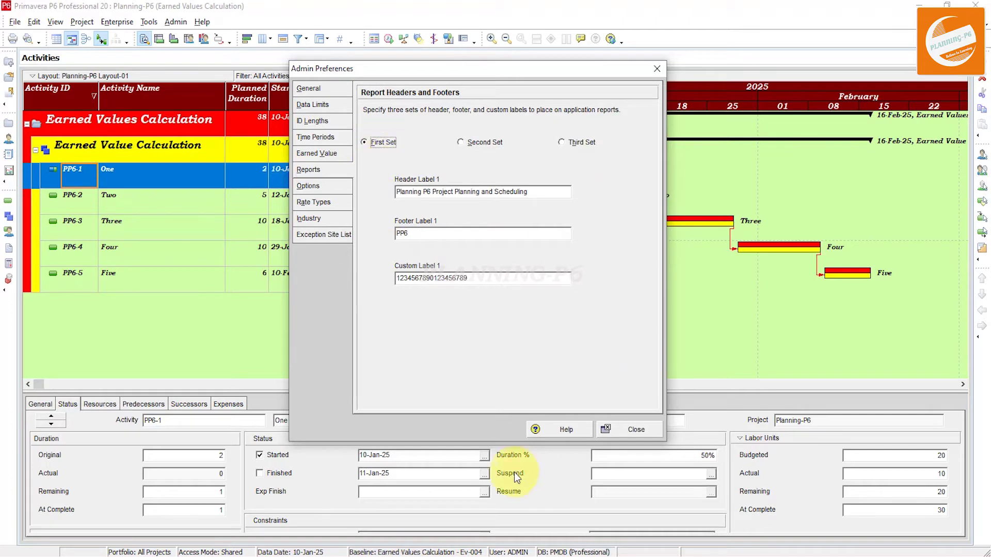
left_click(607, 430)
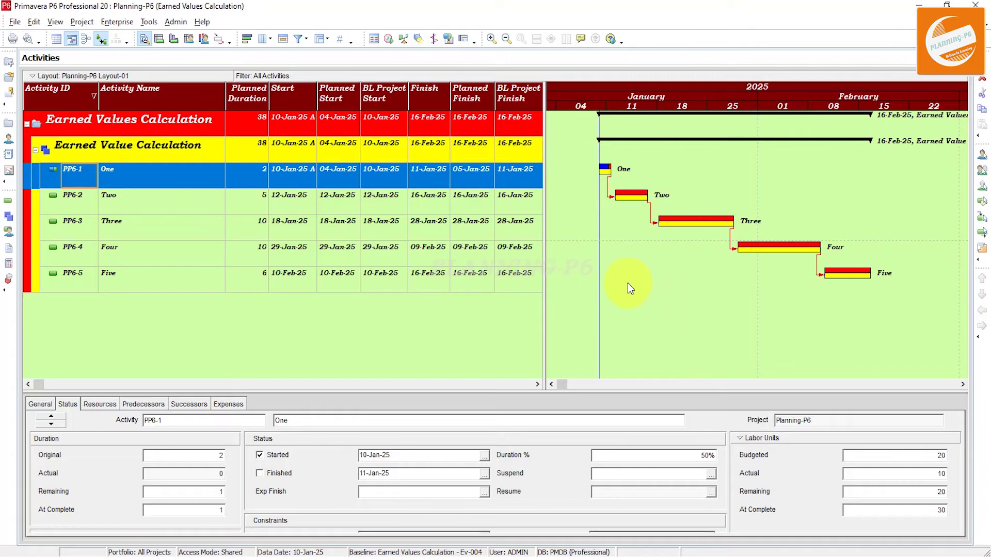
Open a print preview of the activities layout
key("alt+t")
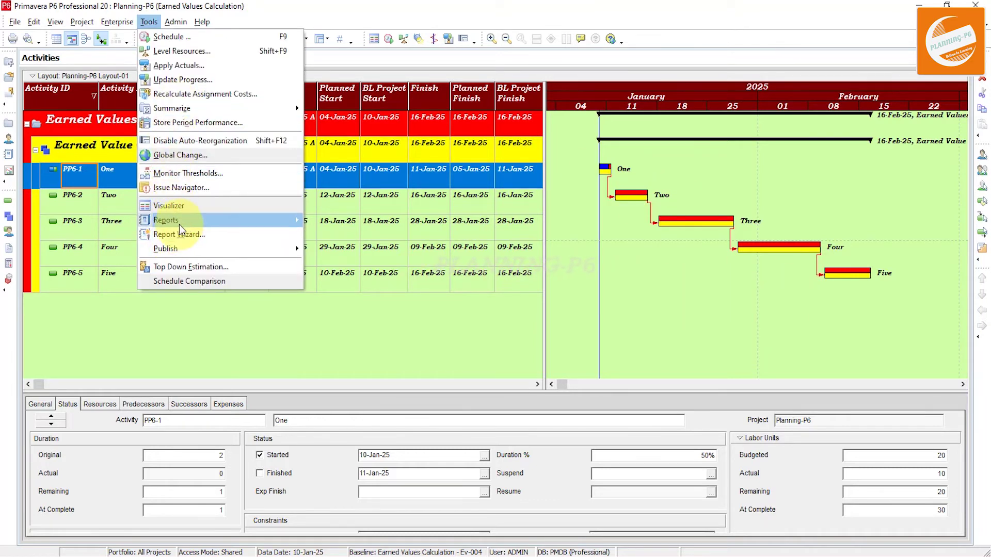
mouse_move(166, 220)
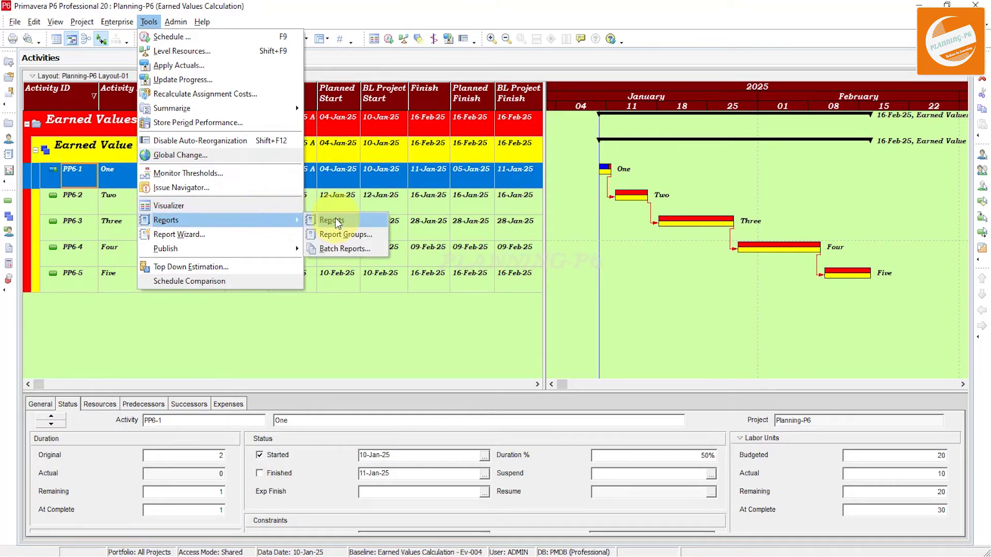
left_click(292, 160)
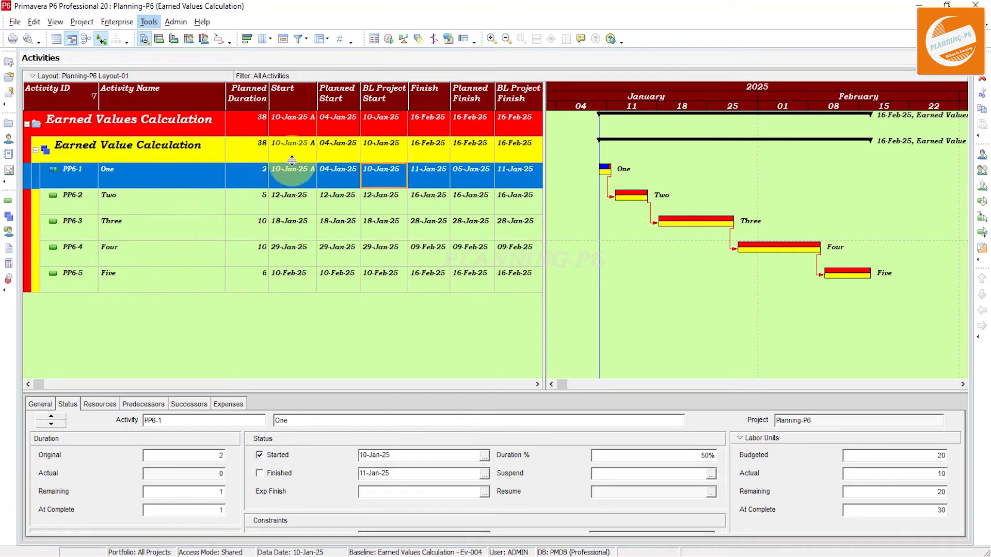
left_click(29, 37)
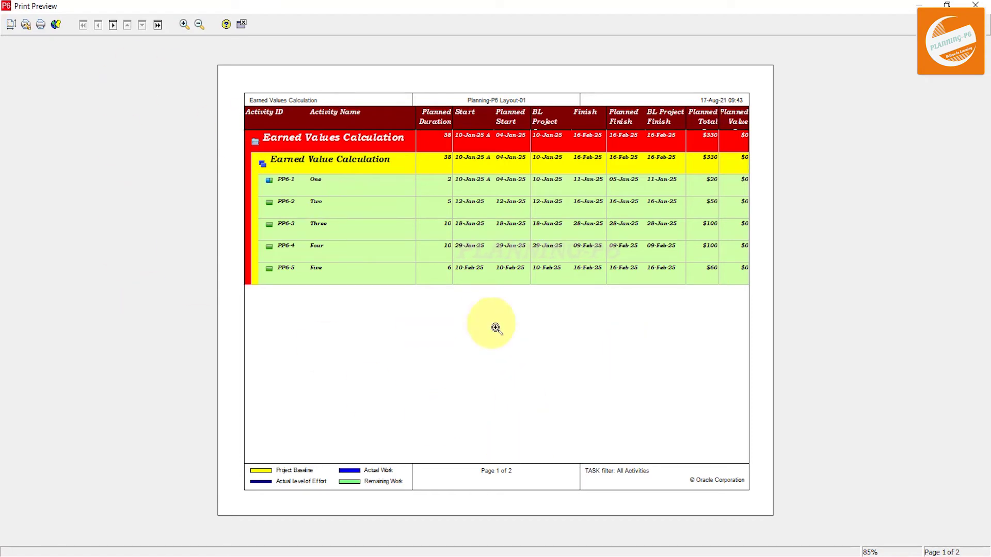
In Page Setup's Header tab, divide the header into 4 sections and modify Section 1's text
left_click(11, 24)
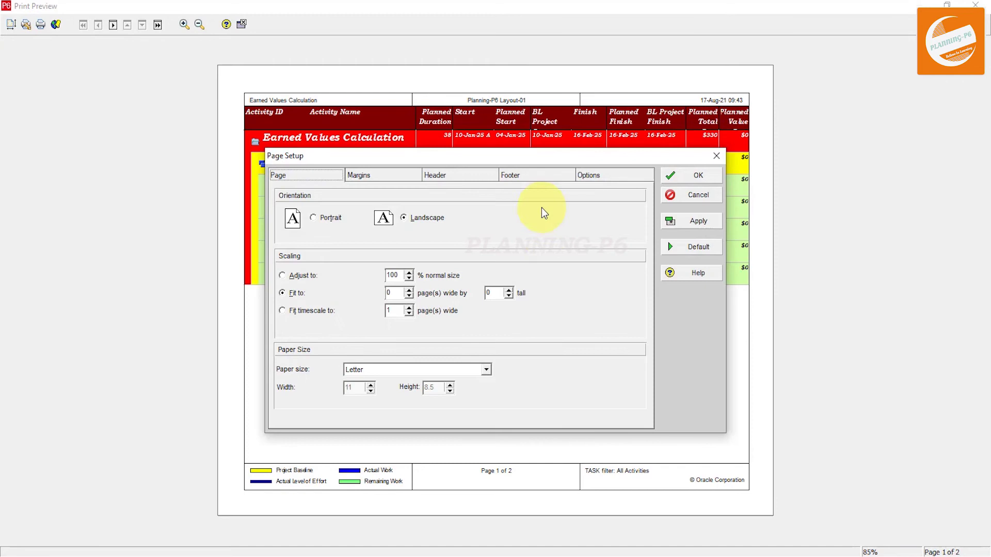
left_click(442, 176)
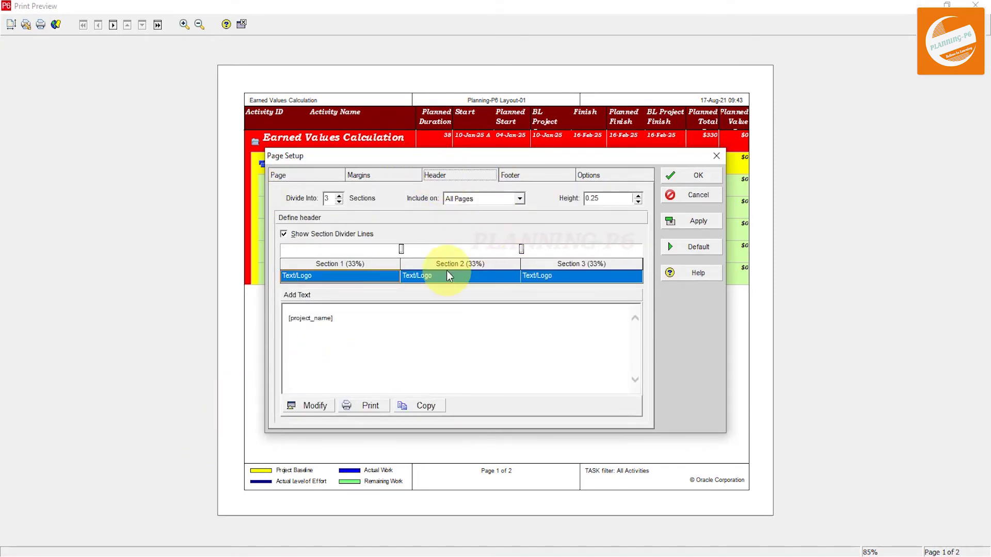
left_click_drag(463, 157, 458, 82)
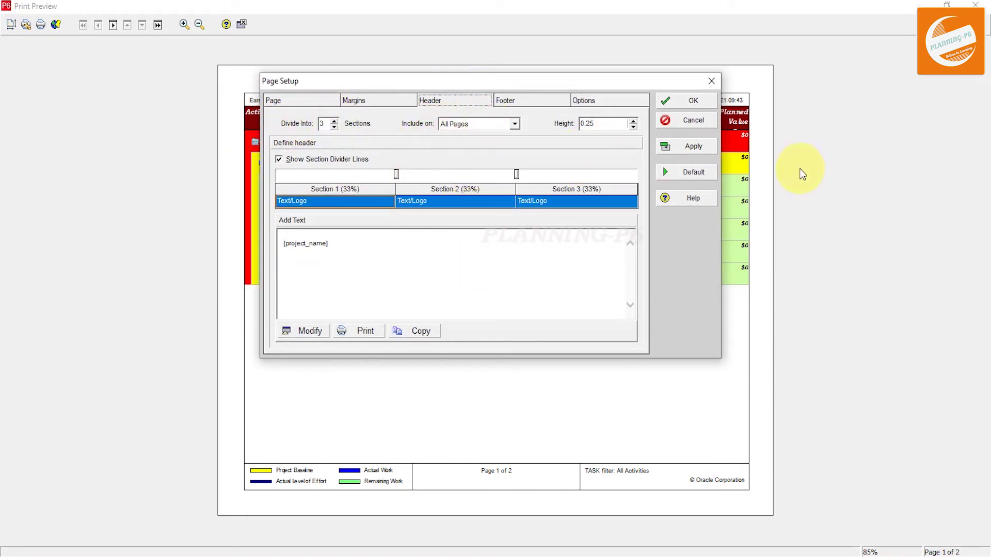
left_click(334, 121)
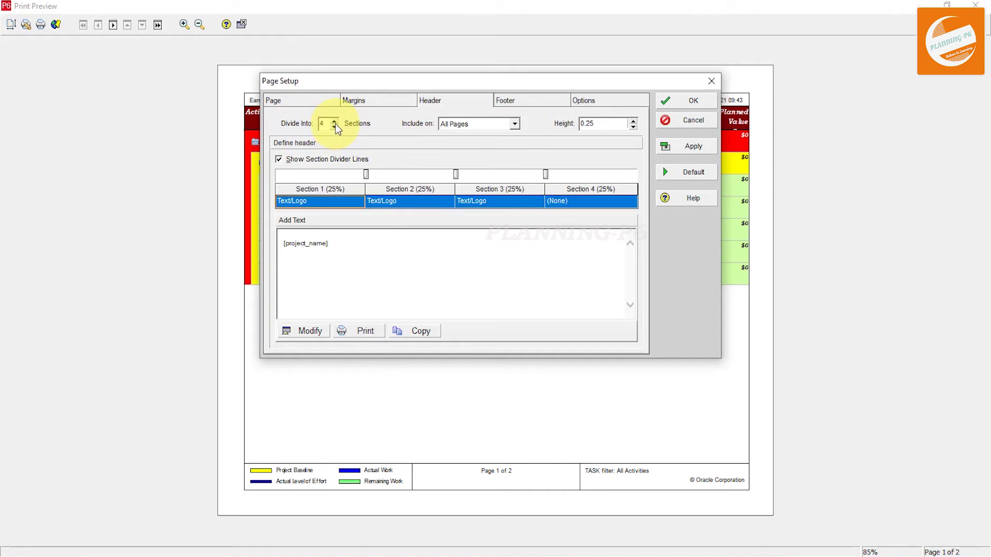
left_click(305, 206)
left_click(310, 256)
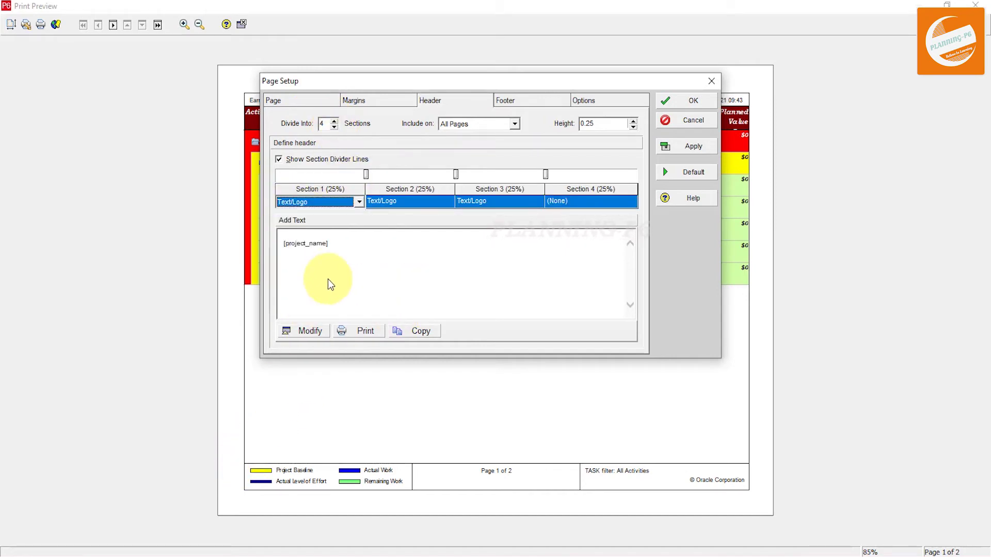
left_click(304, 331)
Replace [project_name] in header Section 1 with the Header Label 1 variable
left_click_drag(117, 83, 2, 77)
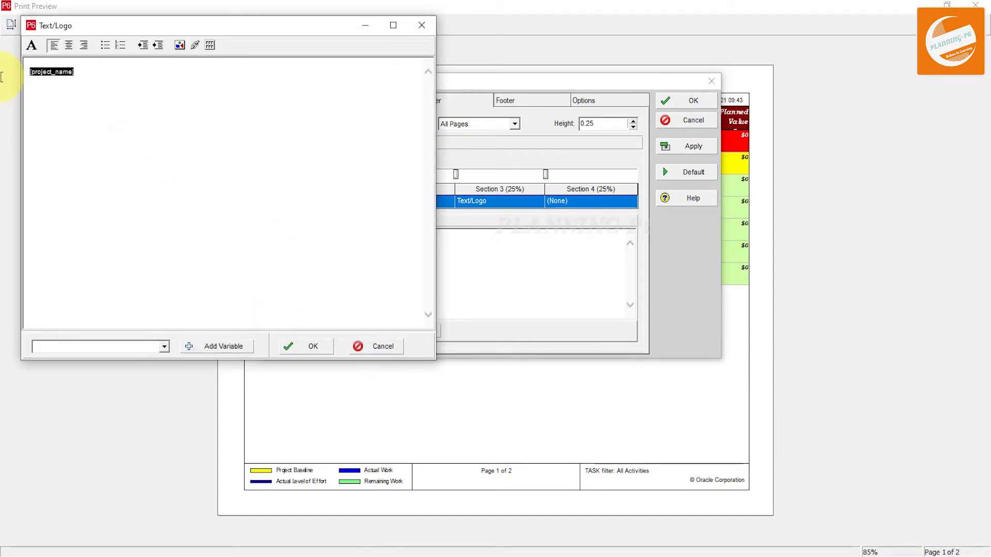
key("Delete")
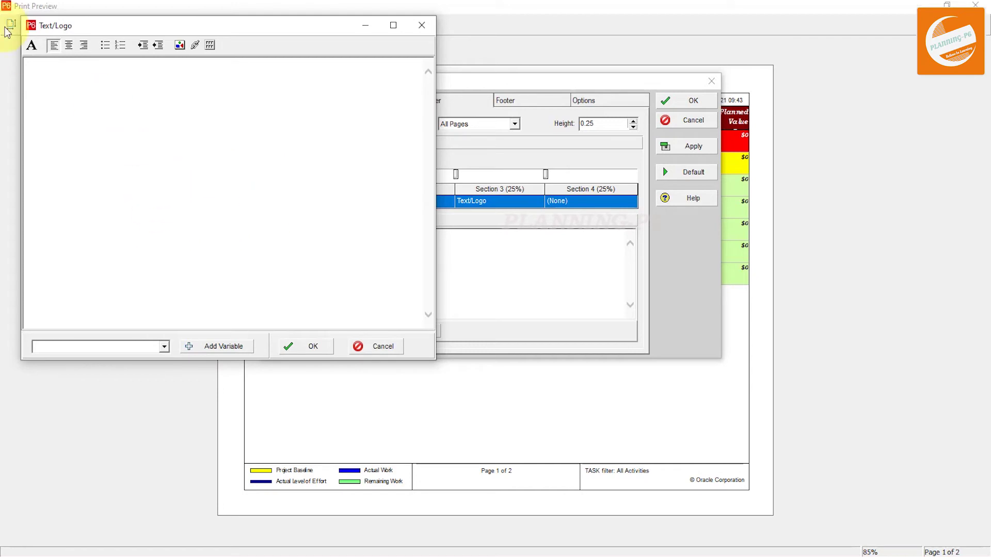
left_click(164, 346)
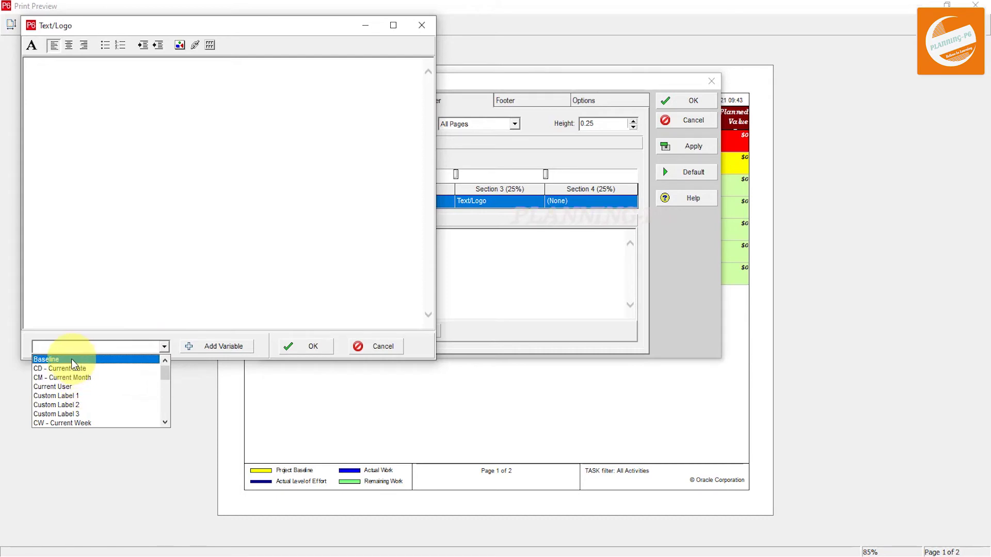
scroll(78, 418, "down", 1)
scroll(85, 409, "down", 1)
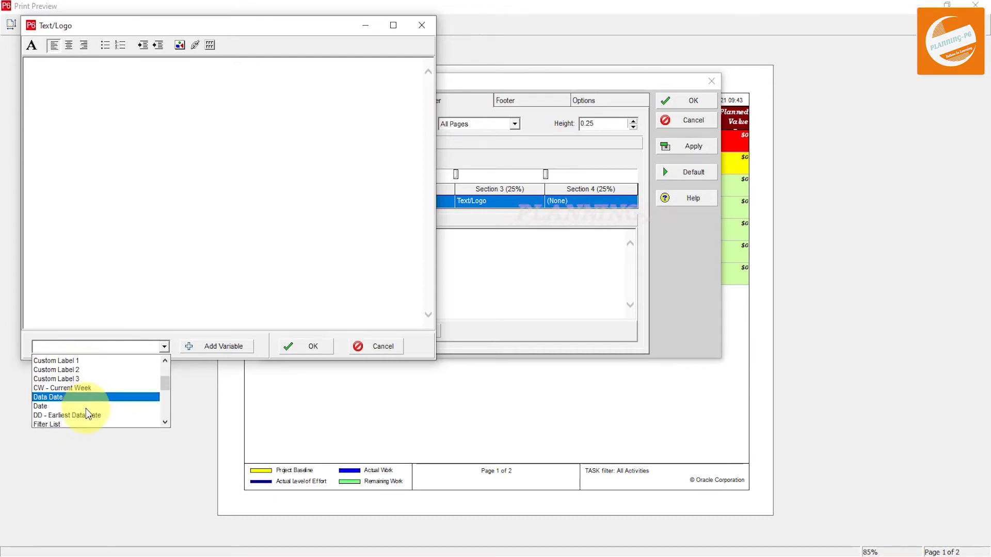
scroll(89, 402, "down", 1)
scroll(89, 398, "down", 1)
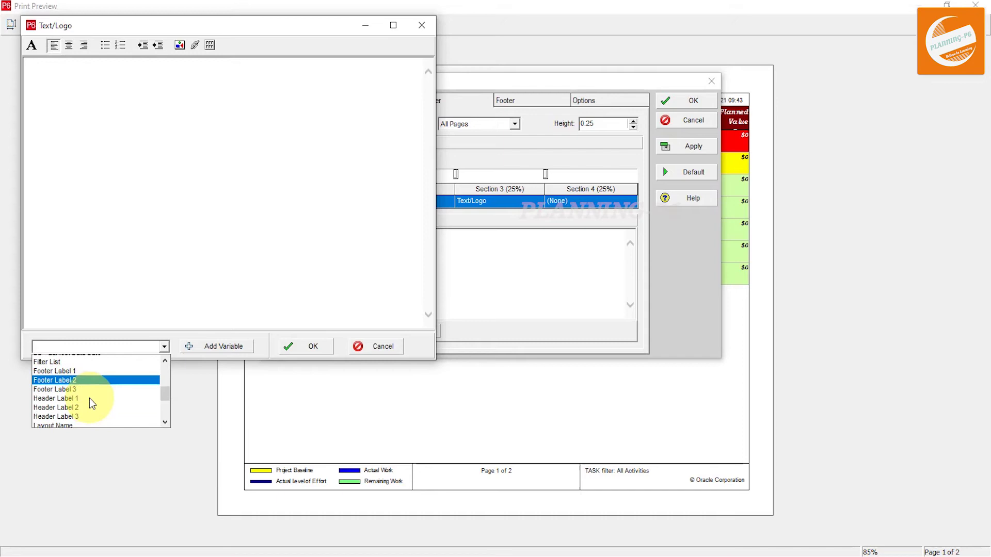
scroll(89, 398, "down", 1)
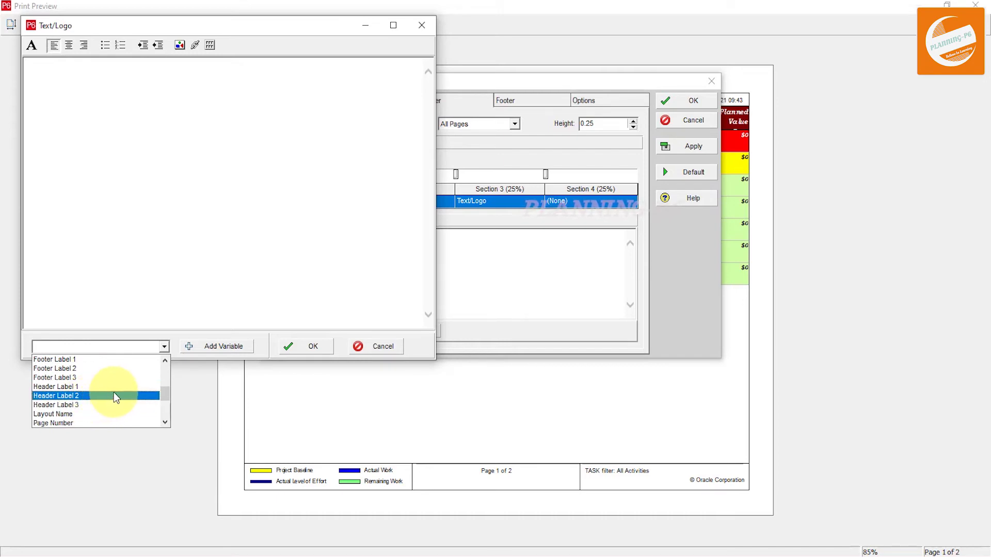
left_click(114, 386)
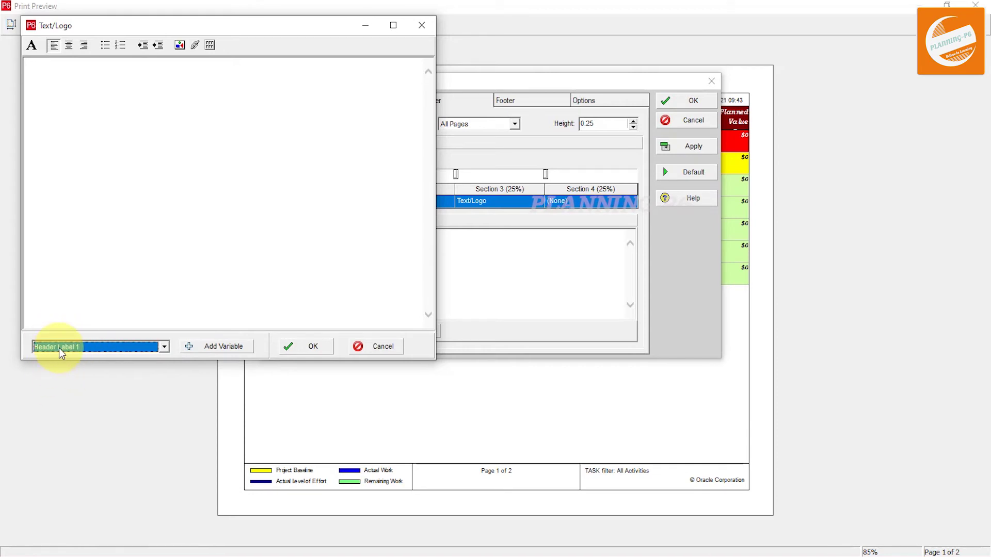
left_click(216, 348)
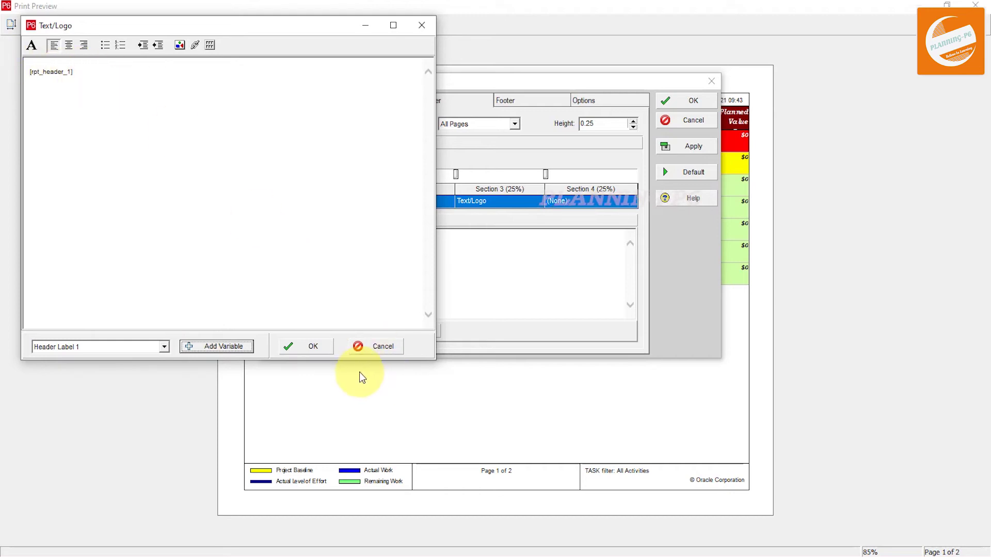
left_click(314, 347)
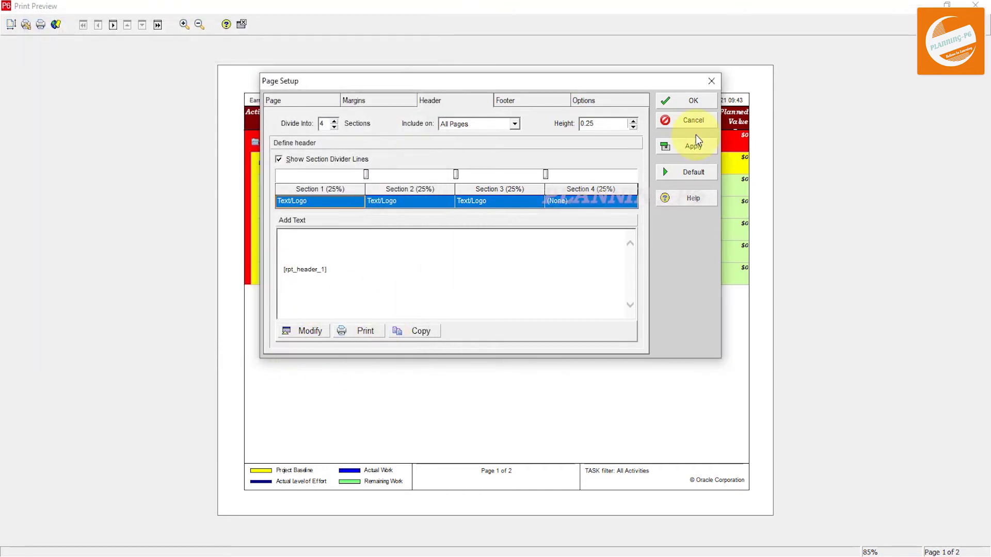
Apply the Section 1 header change to the preview and select header Section 2
left_click_drag(612, 82, 615, 219)
left_click(669, 284)
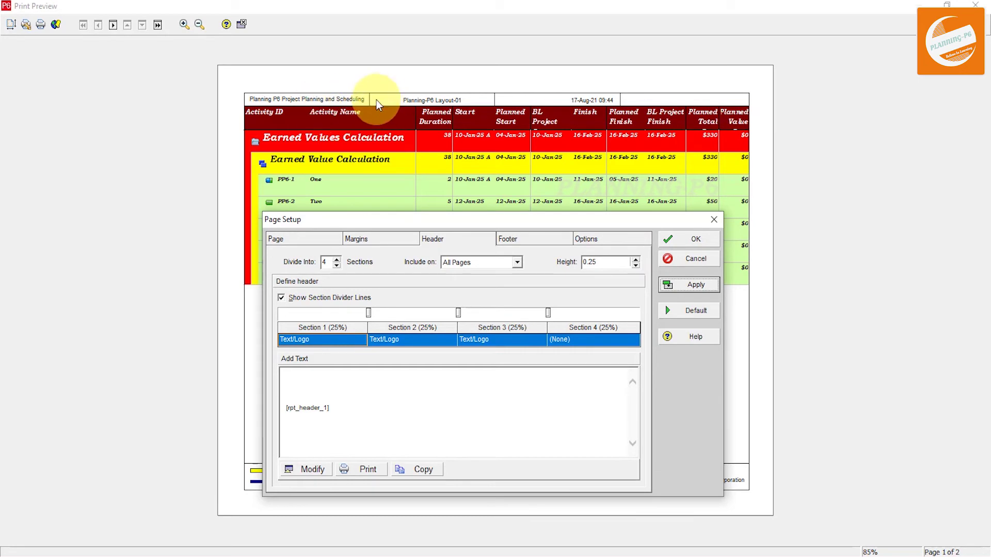
left_click(408, 341)
Replace [layout_name] in header Section 2 with the Header Label 2 variable and apply it
left_click(312, 469)
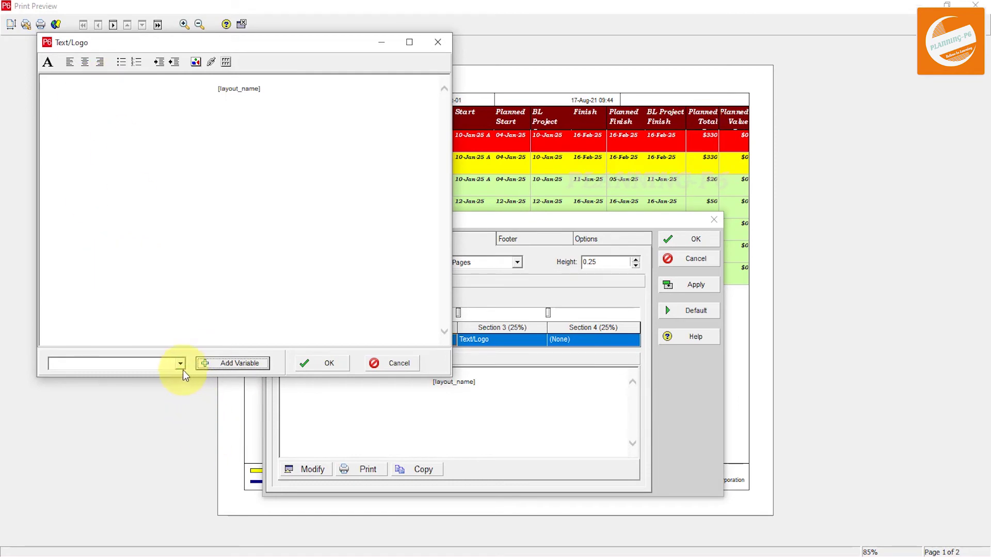
left_click(180, 364)
scroll(135, 419, "down", 2)
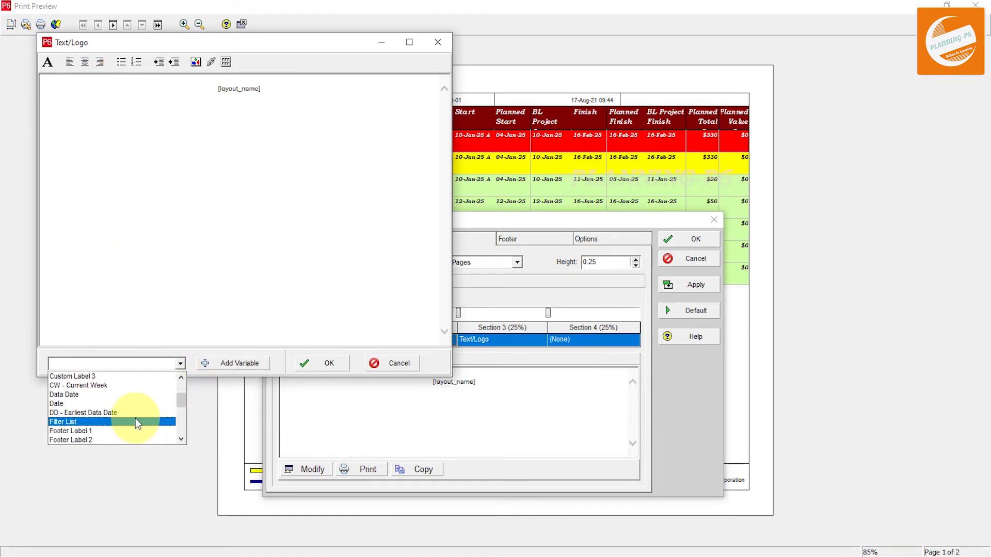
scroll(135, 417, "down", 1)
scroll(136, 417, "down", 1)
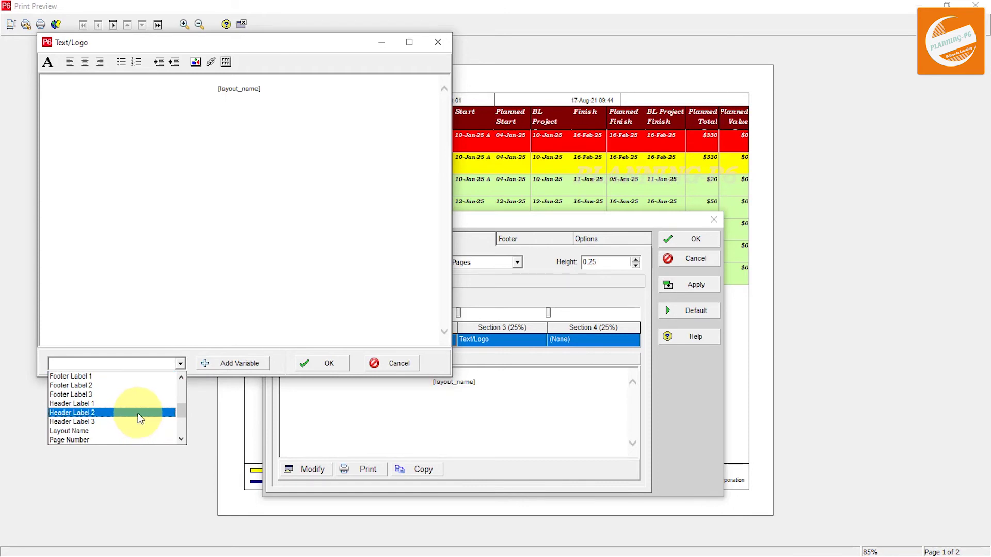
left_click(139, 413)
left_click(230, 364)
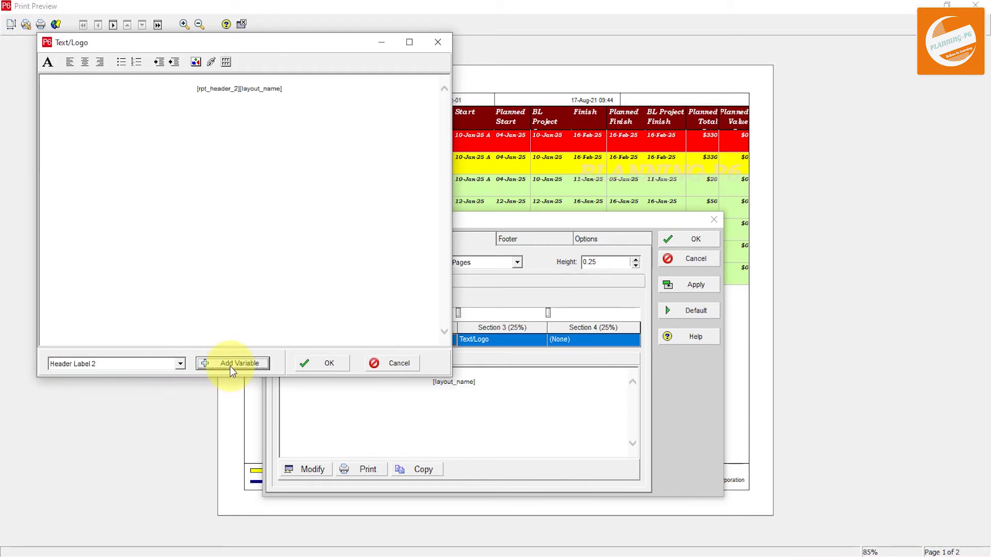
left_click(285, 89)
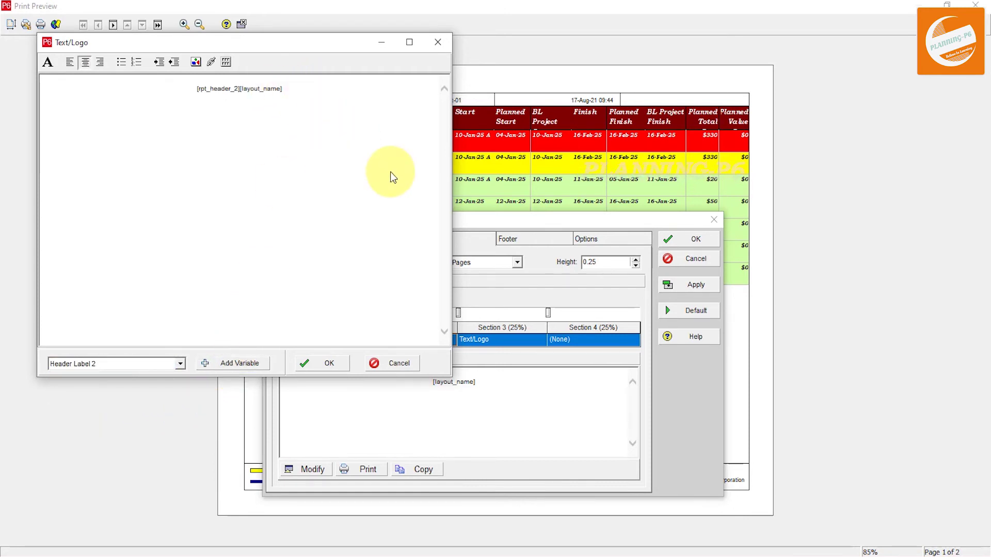
key("BackSpace")
key("BackSpace")
key("BackSpace")
key("BackSpace")
key("BackSpace")
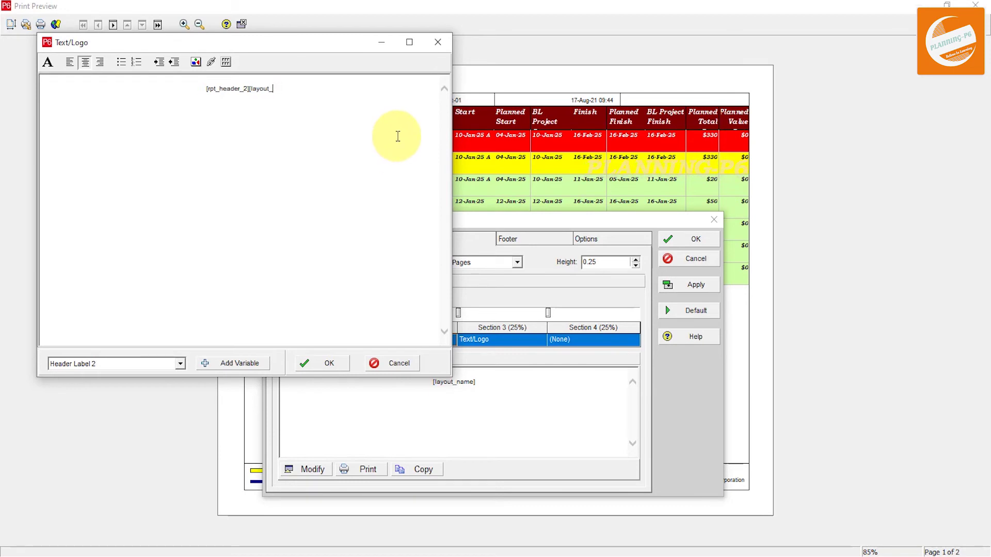
key("BackSpace")
key("BackSpace")
key("BackSpace")
key("BackSpace")
key("BackSpace")
key("BackSpace")
key("BackSpace")
key("BackSpace")
left_click(330, 364)
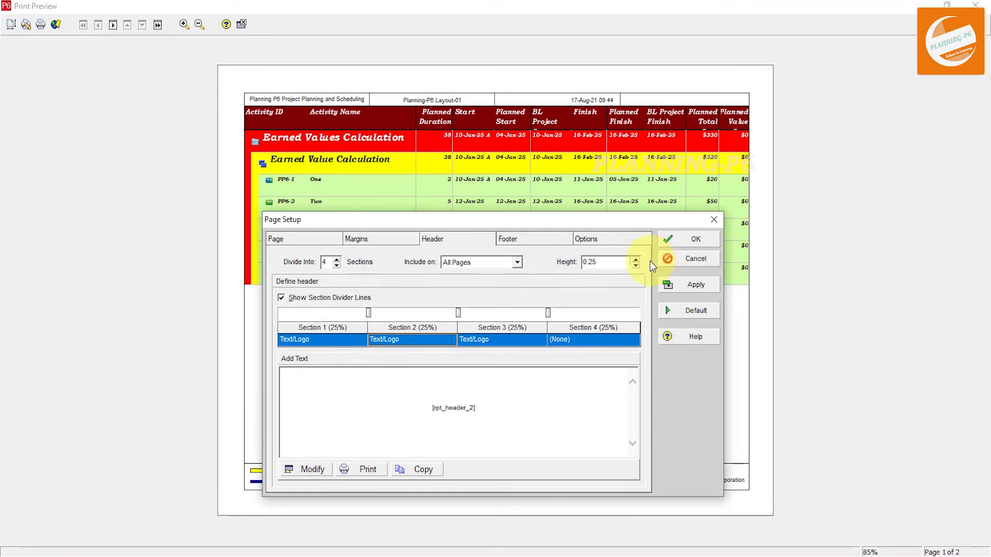
left_click(673, 284)
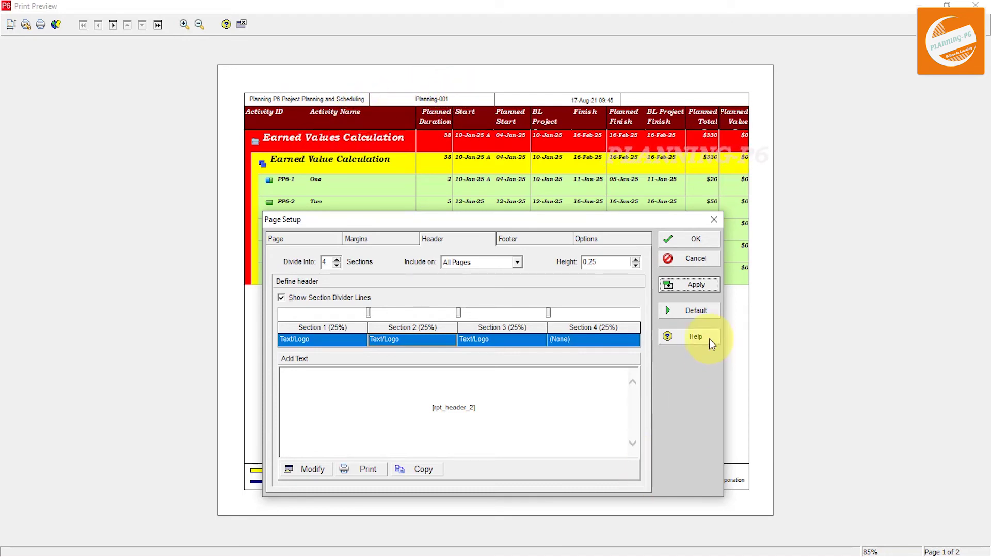
Insert the Header Label 3 variable before [date] [time] in header Section 3 and apply
left_click(497, 338)
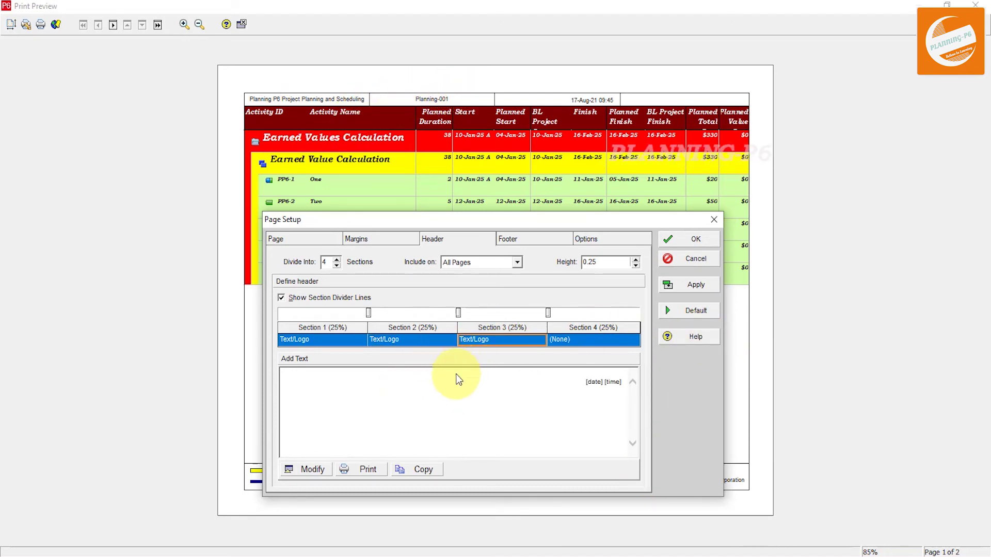
left_click(320, 467)
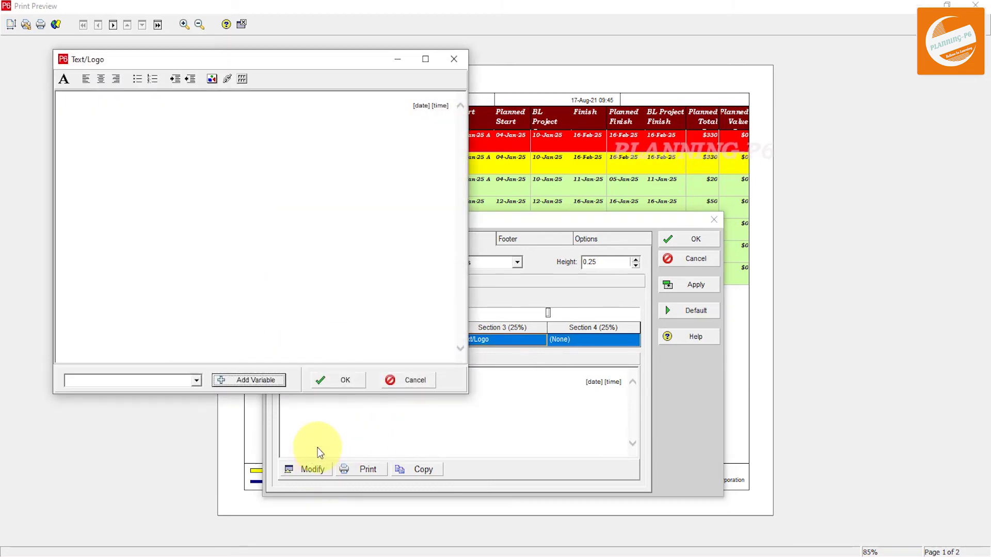
left_click(196, 382)
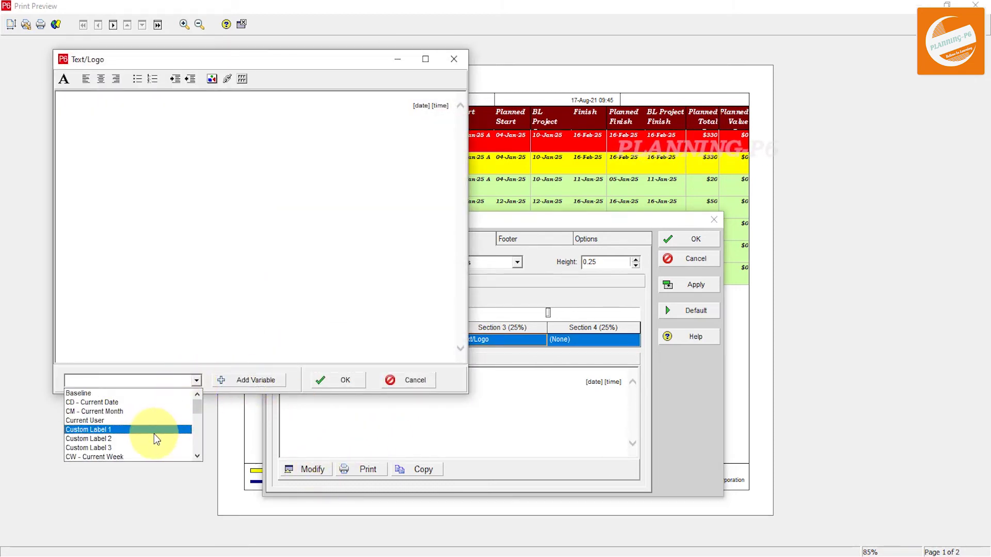
scroll(160, 433, "down", 3)
scroll(158, 413, "down", 2)
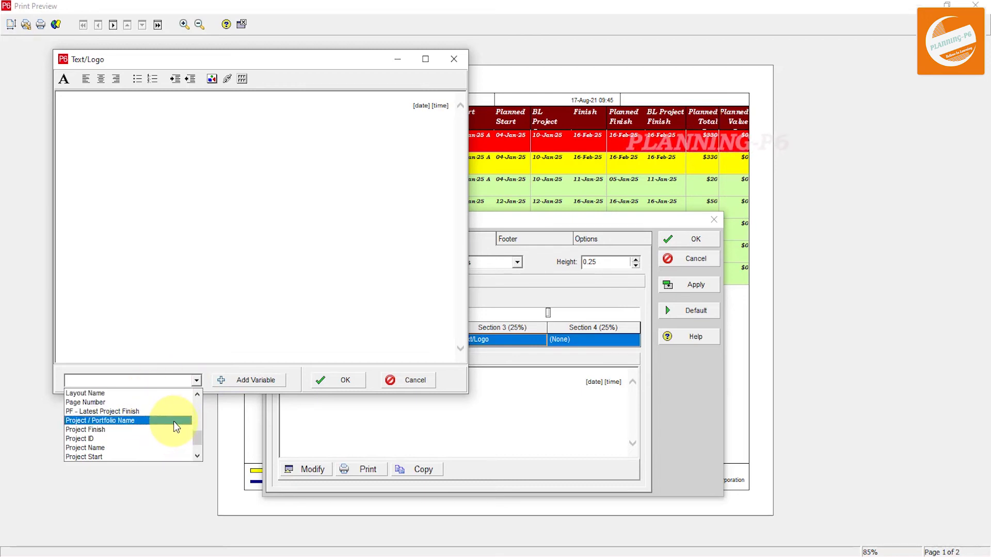
scroll(172, 421, "up", 1)
scroll(173, 422, "up", 1)
scroll(172, 423, "down", 1)
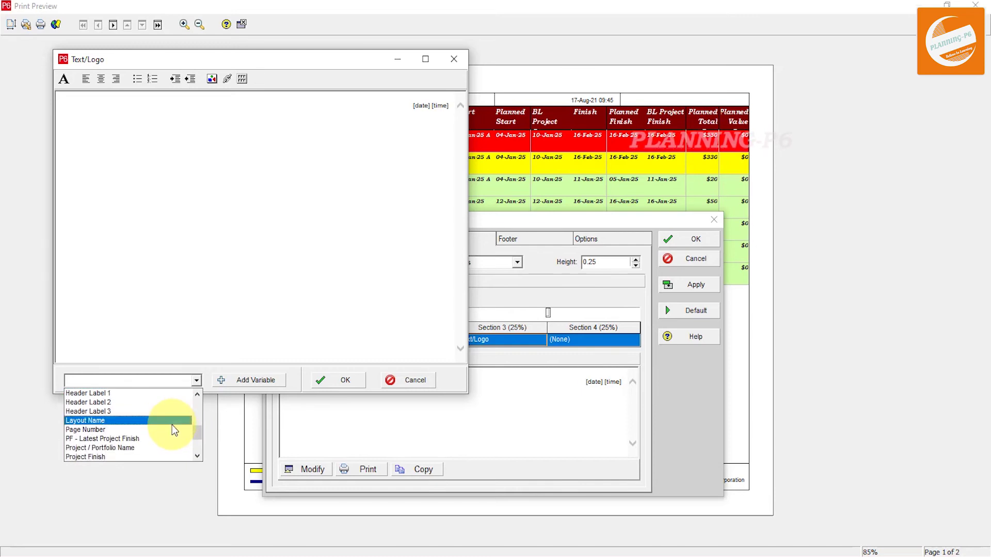
left_click(179, 409)
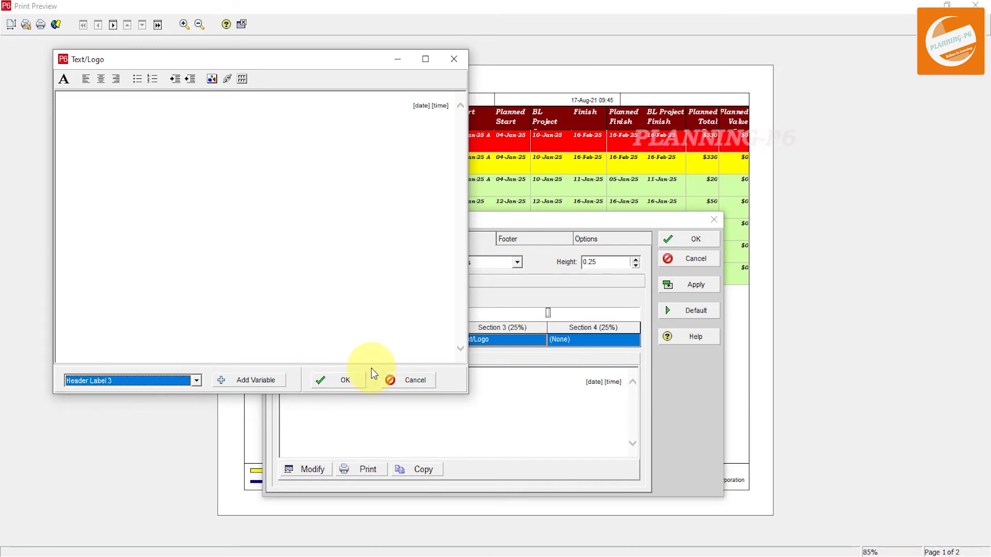
left_click(269, 382)
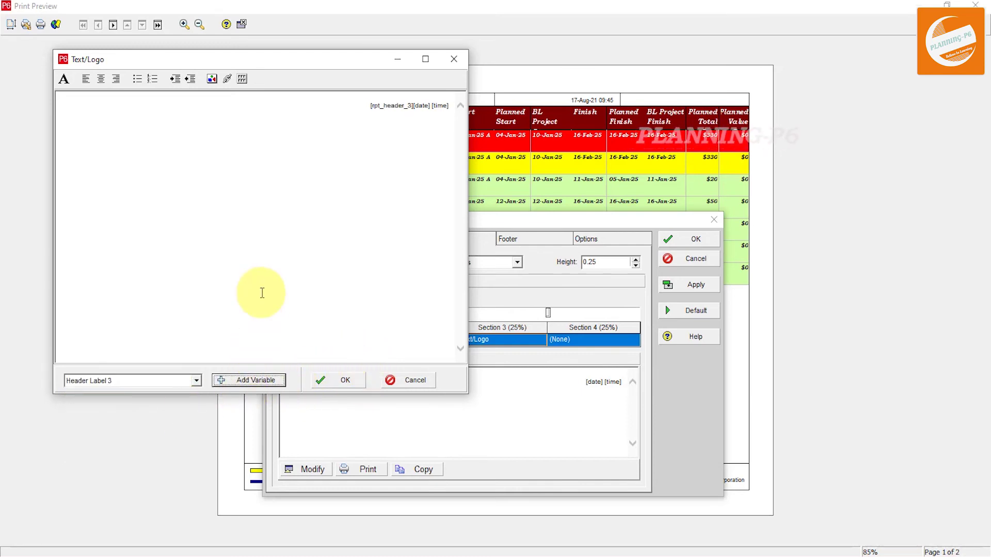
left_click(330, 382)
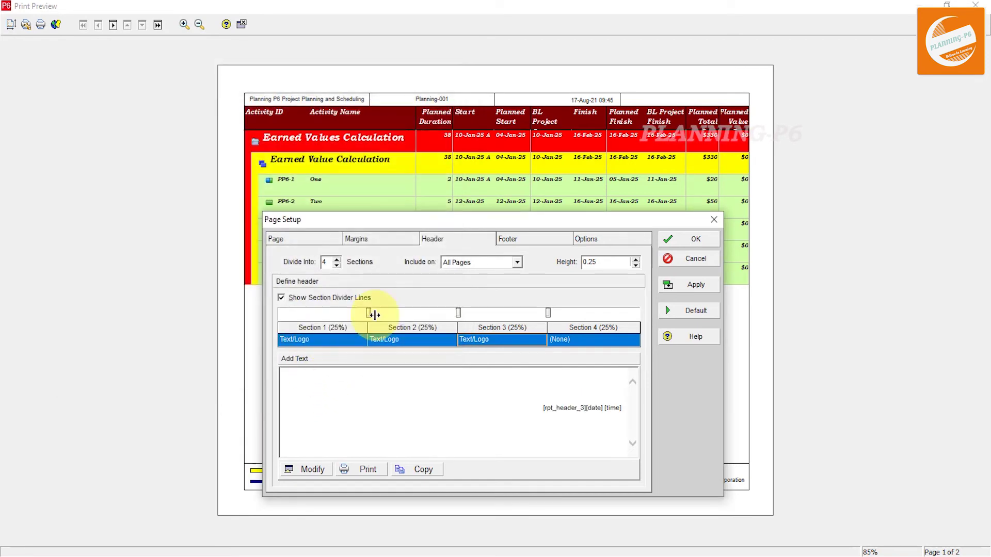
left_click(671, 287)
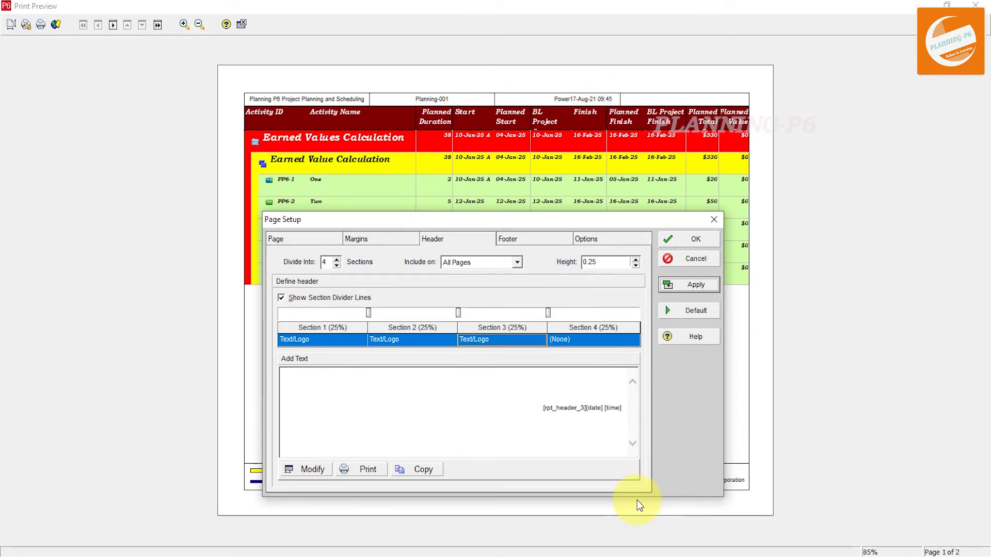
Delete [date] [time] from Section 3, leaving only Header Label 3, and accept Page Setup
left_click(309, 469)
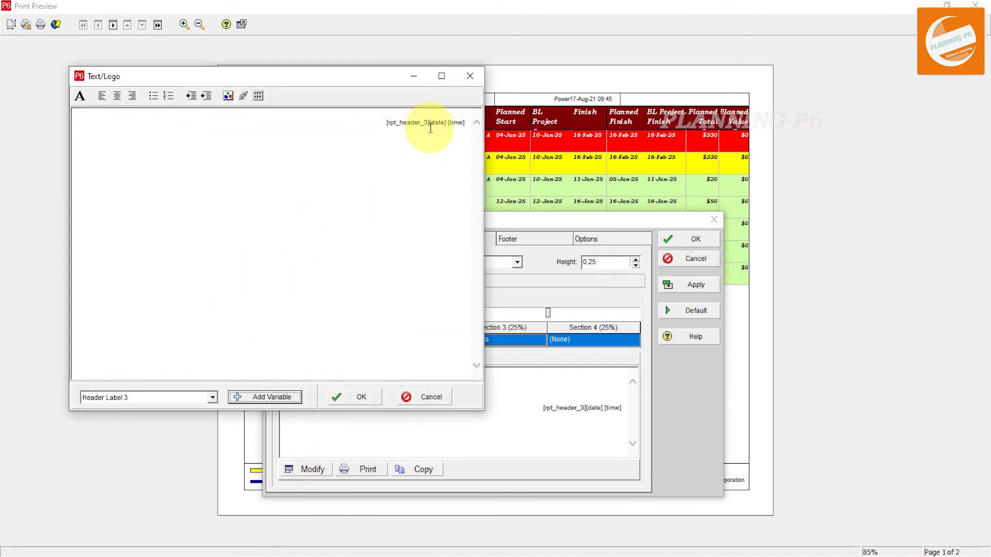
left_click(429, 123)
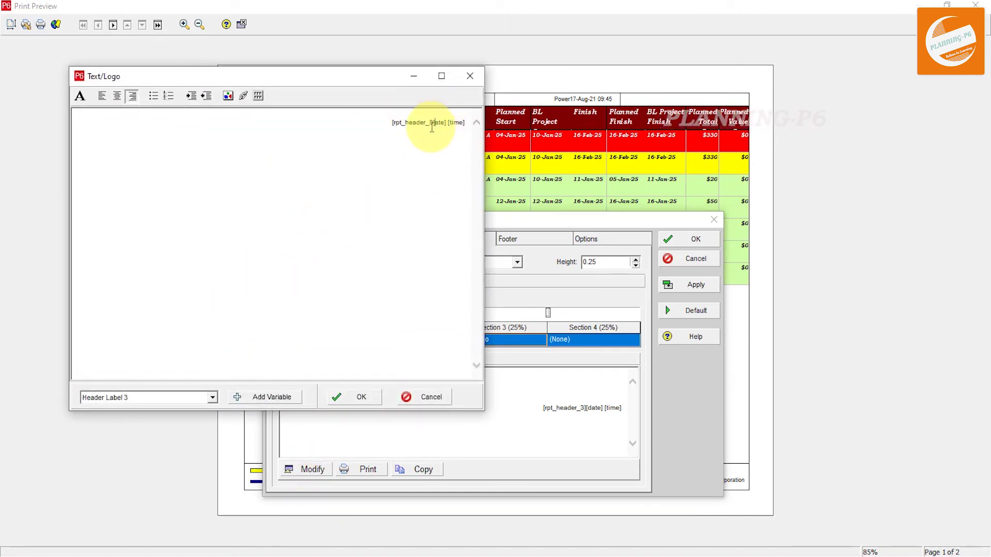
key("Delete")
key("Delete")
key("Delete")
left_click(362, 408)
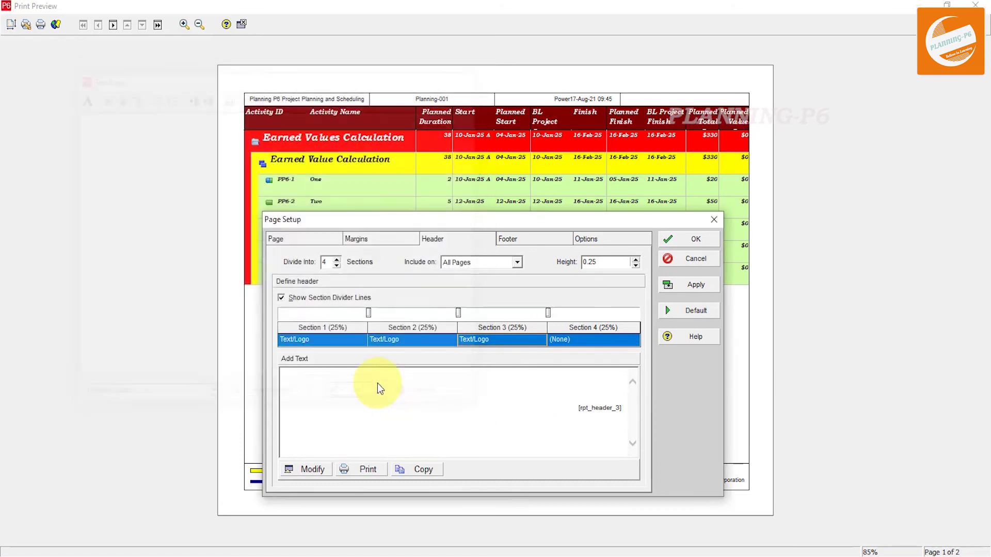
left_click(694, 287)
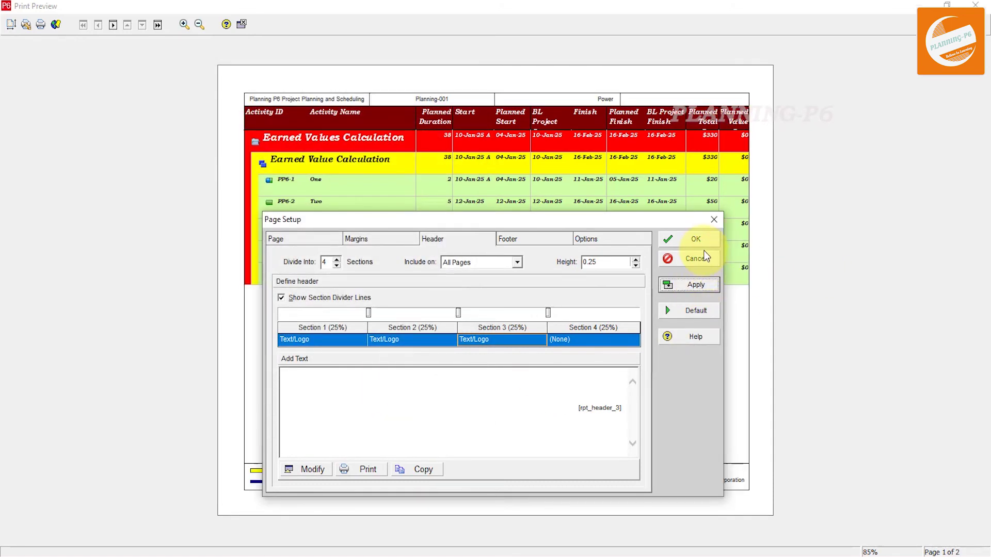
left_click(697, 239)
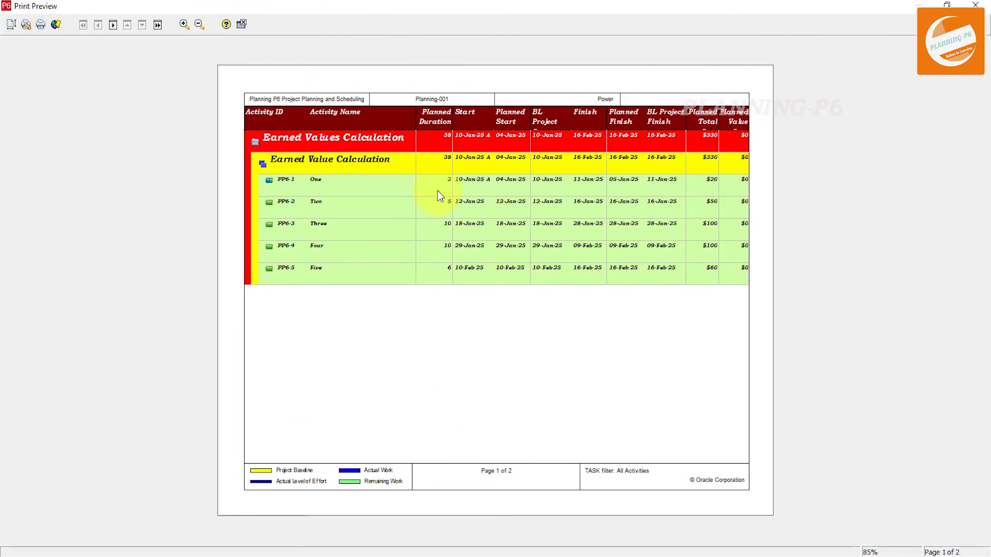
In the Footer section text, delete [filter_list] and the © Oracle Corporation line
left_click(514, 175)
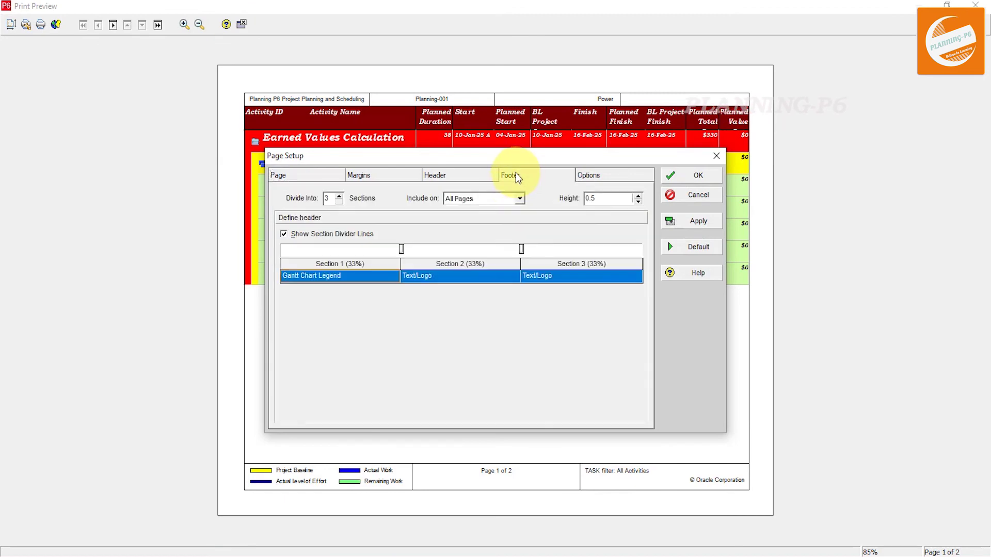
left_click(315, 405)
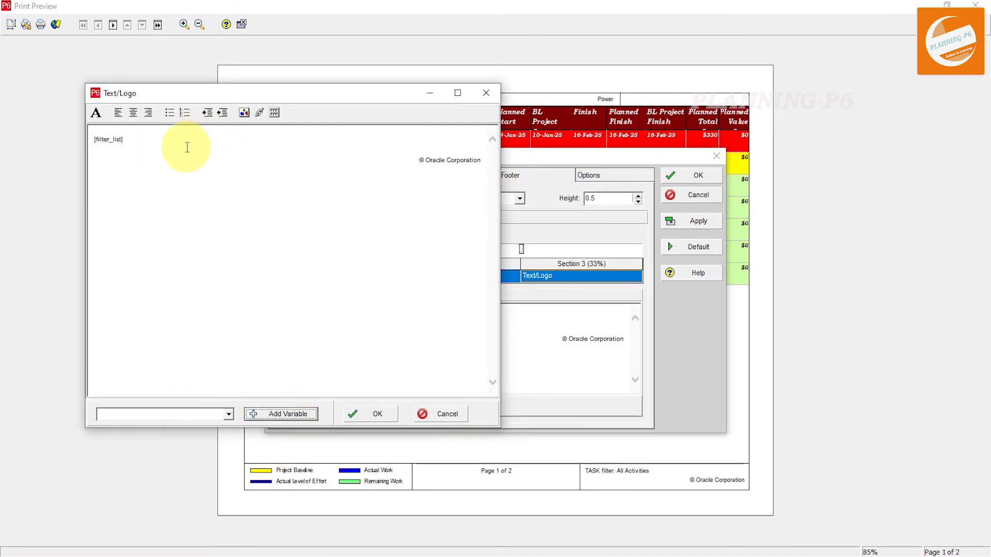
left_click_drag(175, 141, 33, 123)
key("Delete")
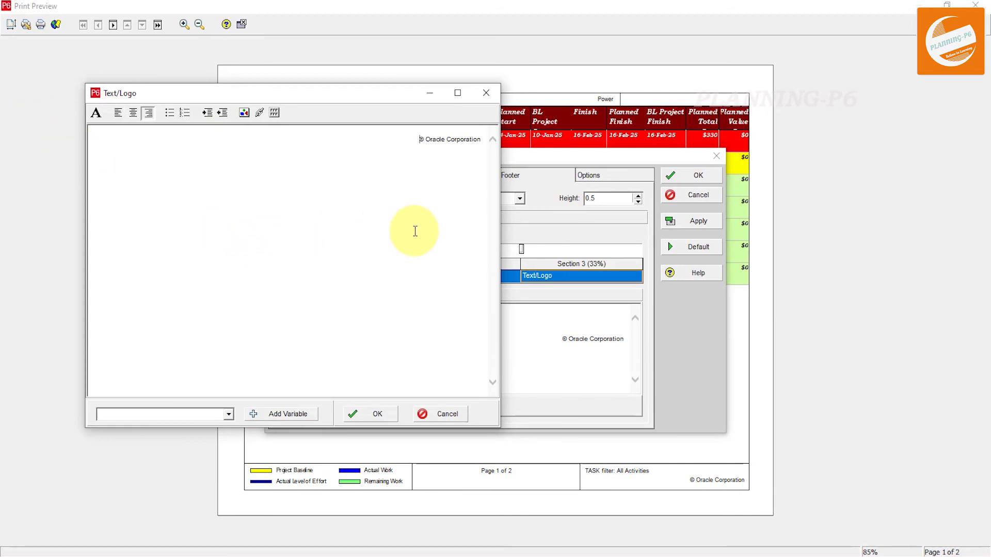
left_click_drag(418, 140, 471, 146)
key("Delete")
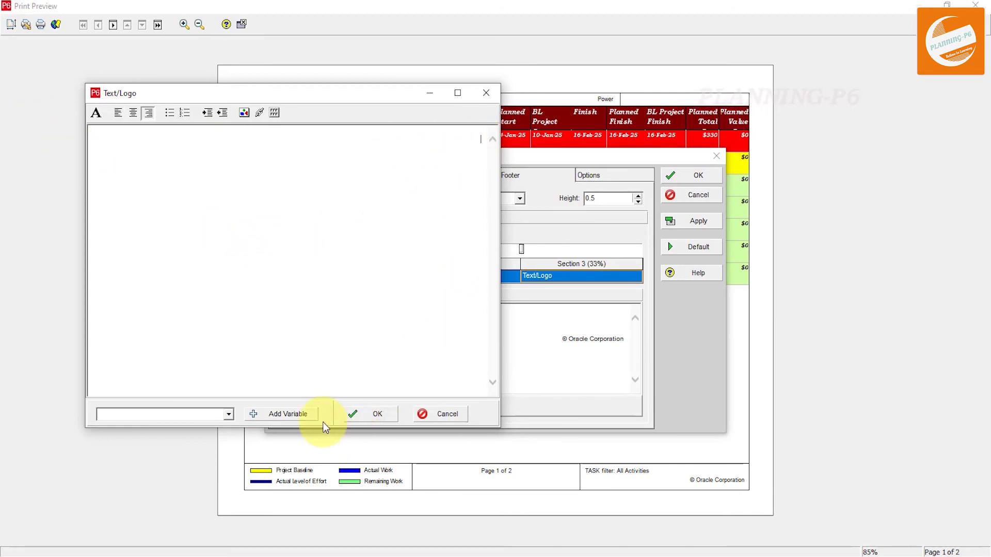
Insert the Footer Label 1 variable into the footer text and apply it to the preview
left_click(163, 419)
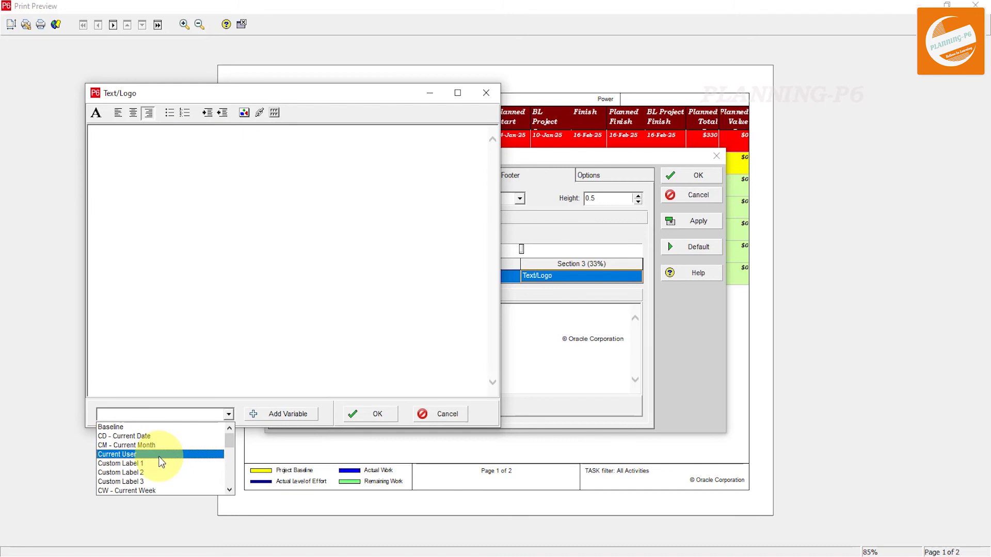
left_click(161, 481)
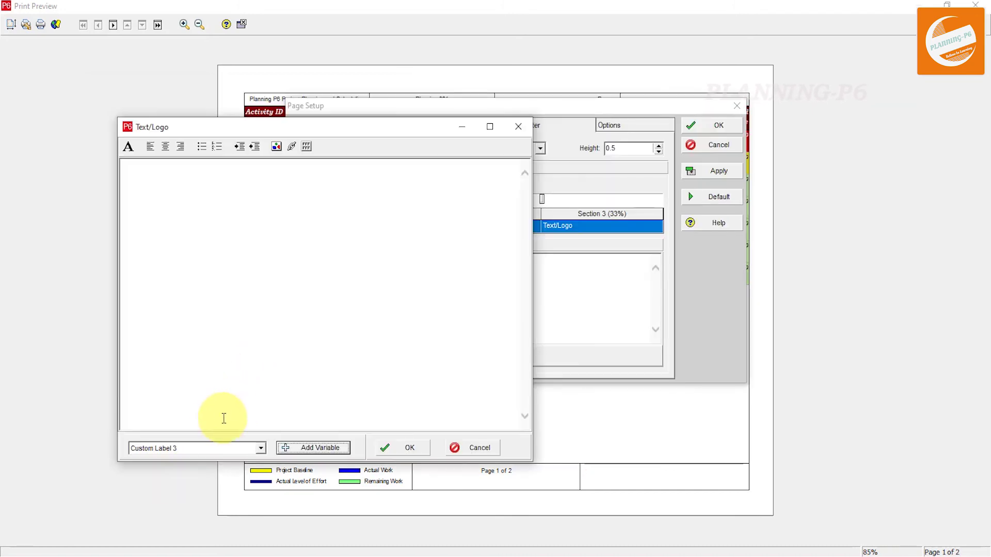
left_click(191, 448)
scroll(185, 504, "up", 1)
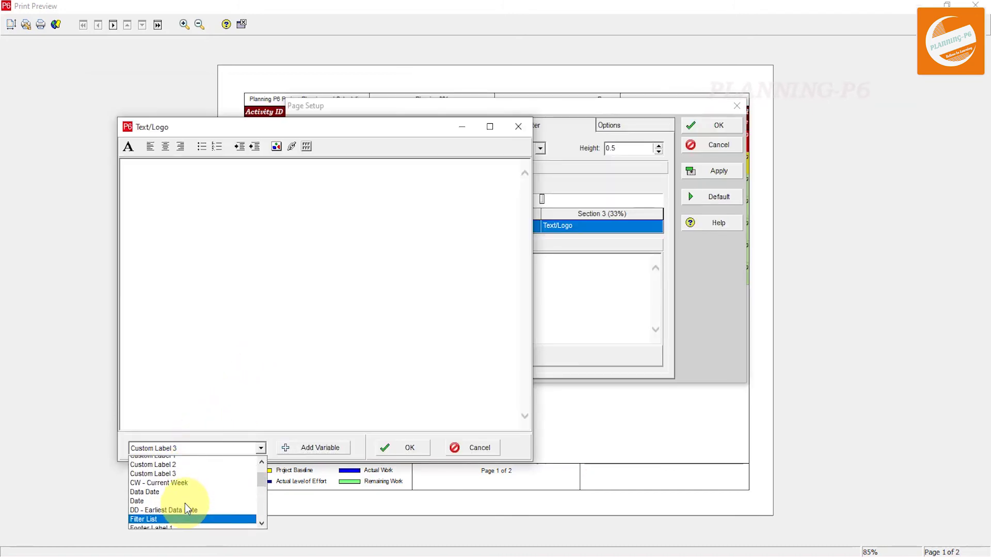
scroll(185, 504, "up", 1)
scroll(198, 488, "down", 1)
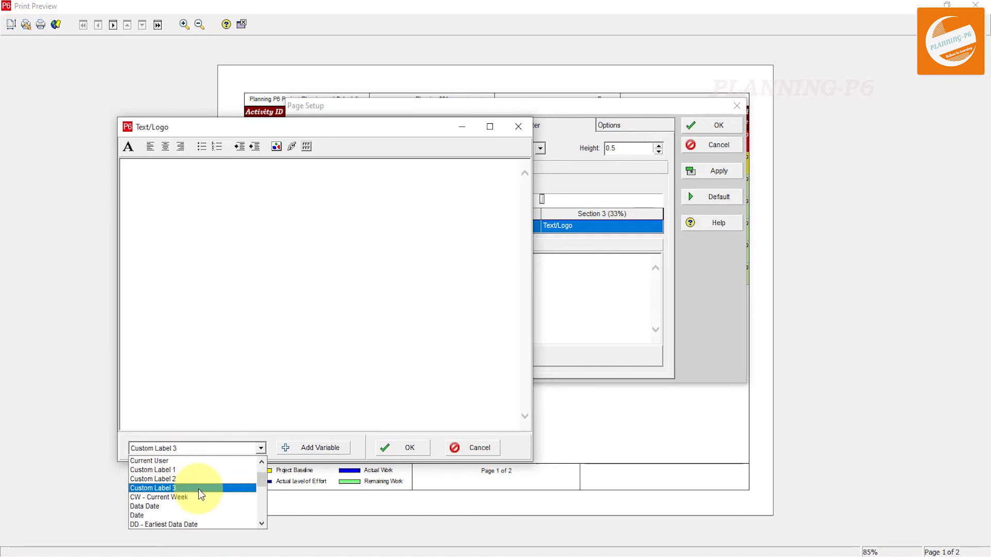
scroll(208, 482, "down", 1)
scroll(207, 483, "down", 1)
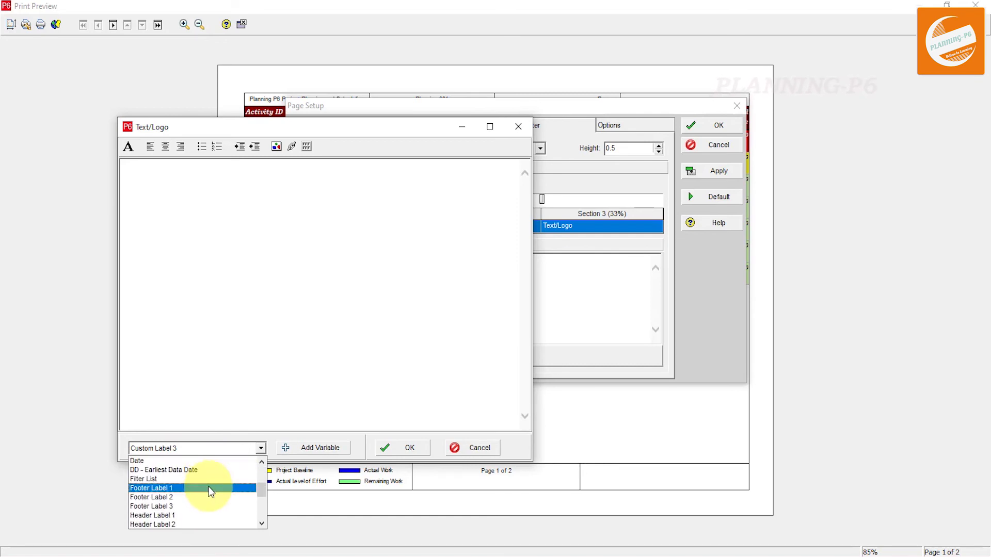
left_click(208, 489)
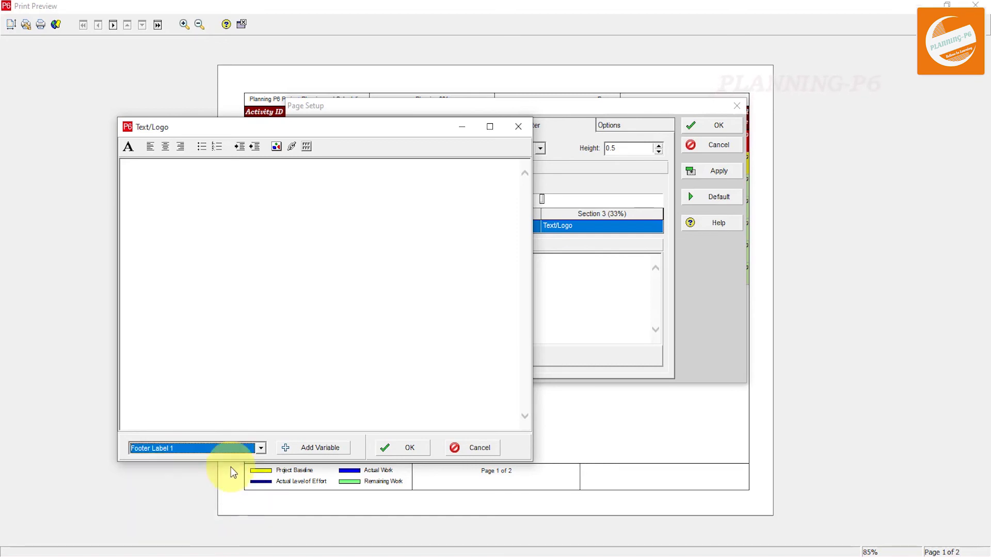
left_click(309, 460)
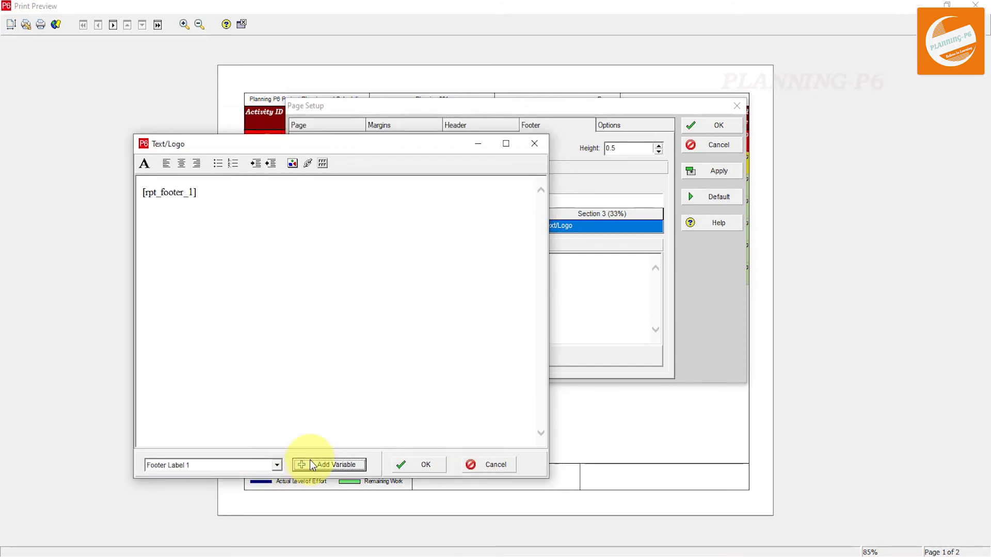
left_click(426, 468)
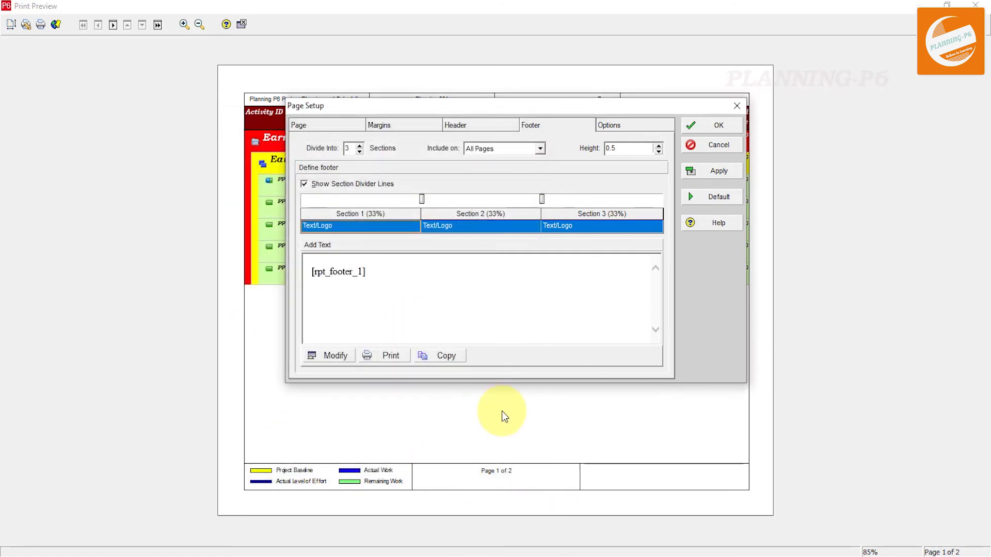
left_click(710, 176)
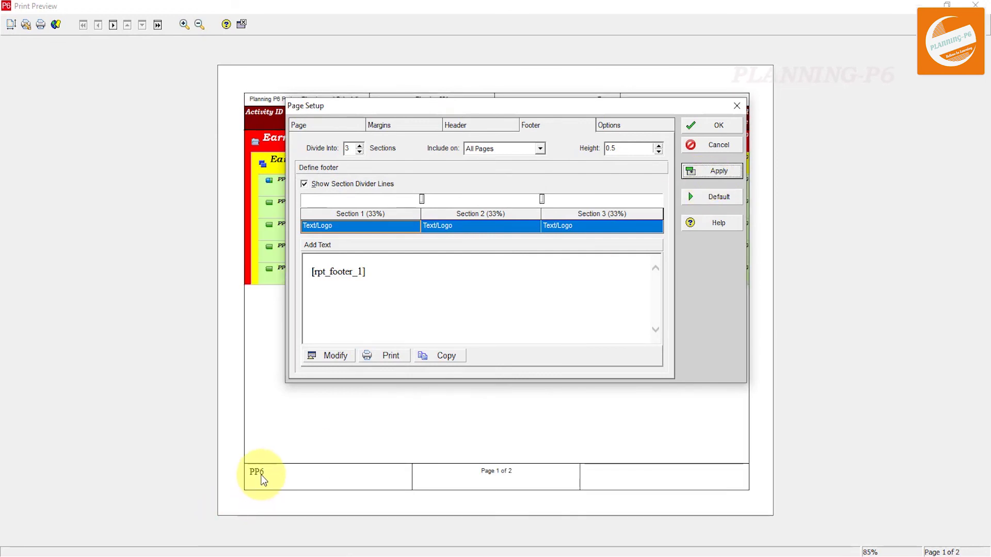
Swap footer Section 2's 'Page of' text for the Custom Label 2 variable (EV Reports) and apply it
left_click(481, 228)
left_click(335, 355)
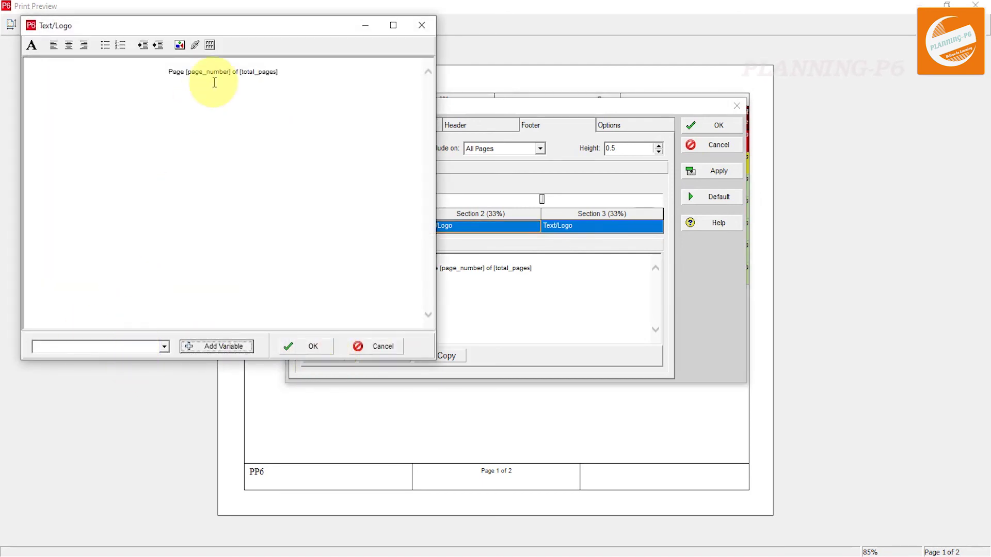
left_click_drag(279, 72, 125, 62)
key("Delete")
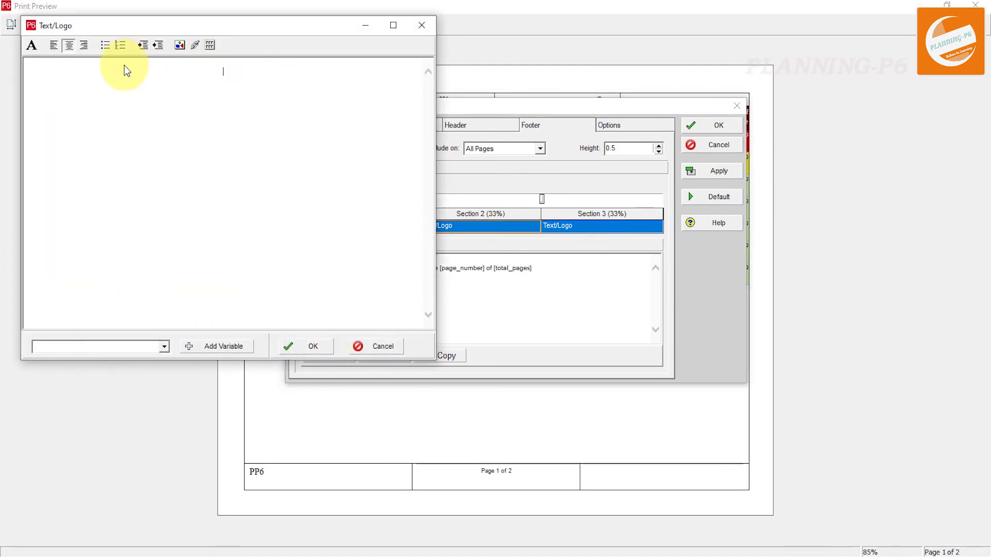
left_click(99, 347)
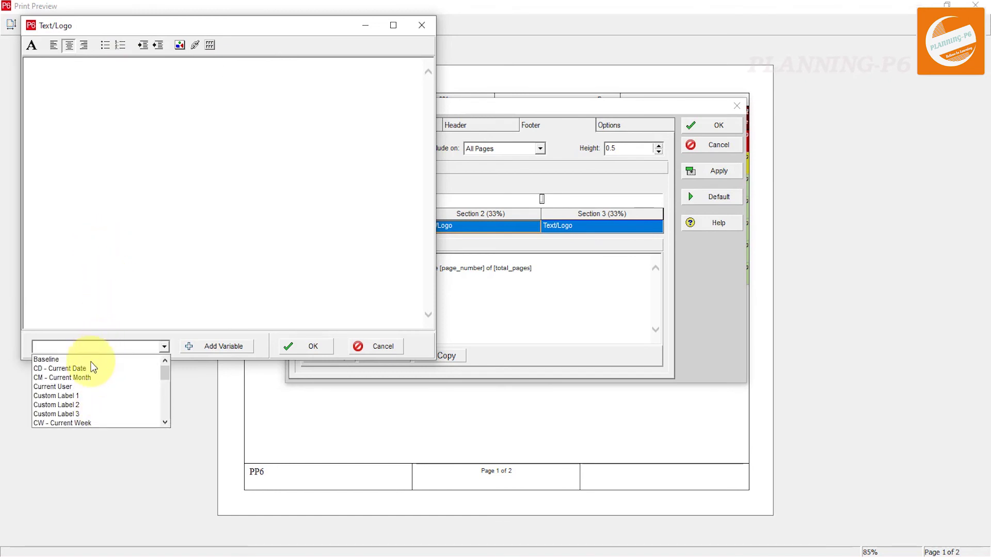
left_click(87, 405)
left_click(210, 346)
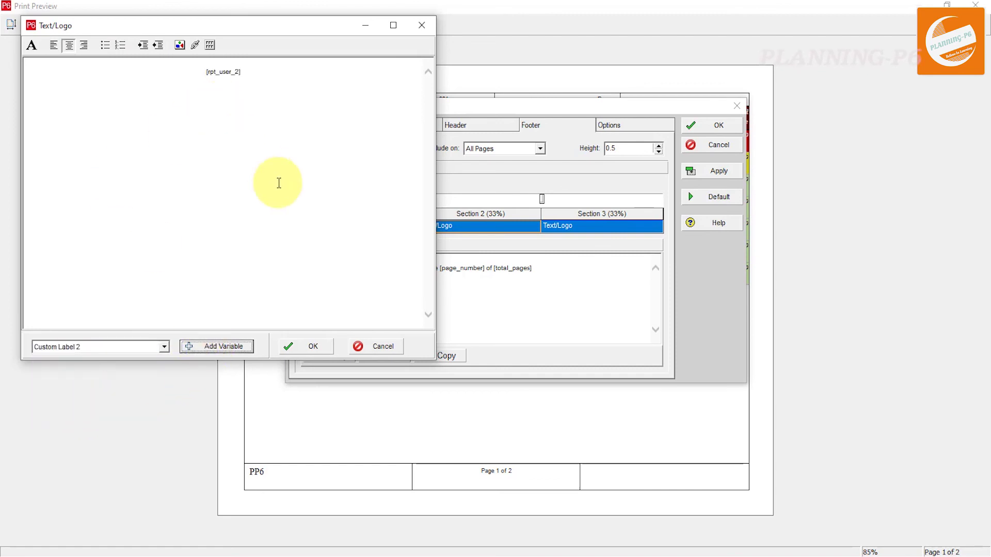
left_click(311, 346)
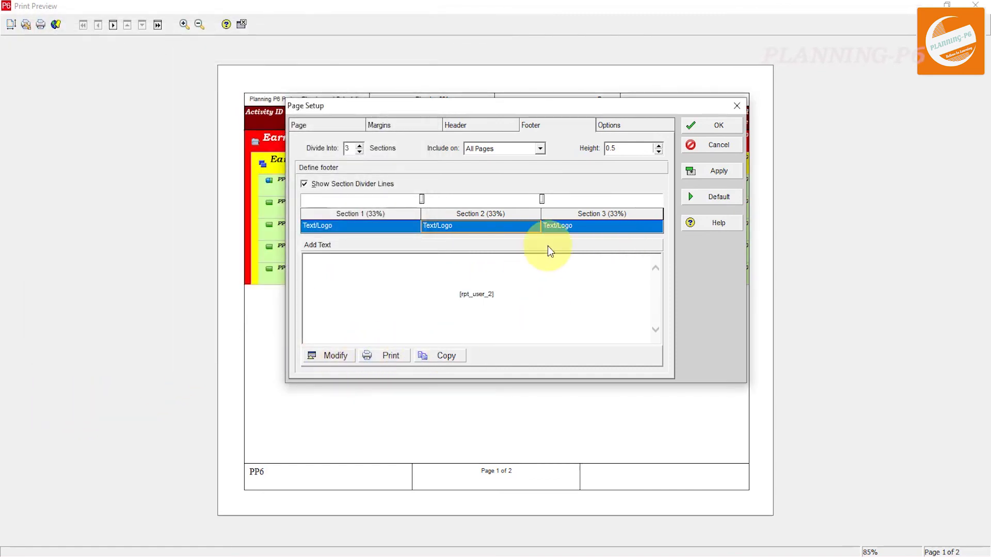
left_click(712, 173)
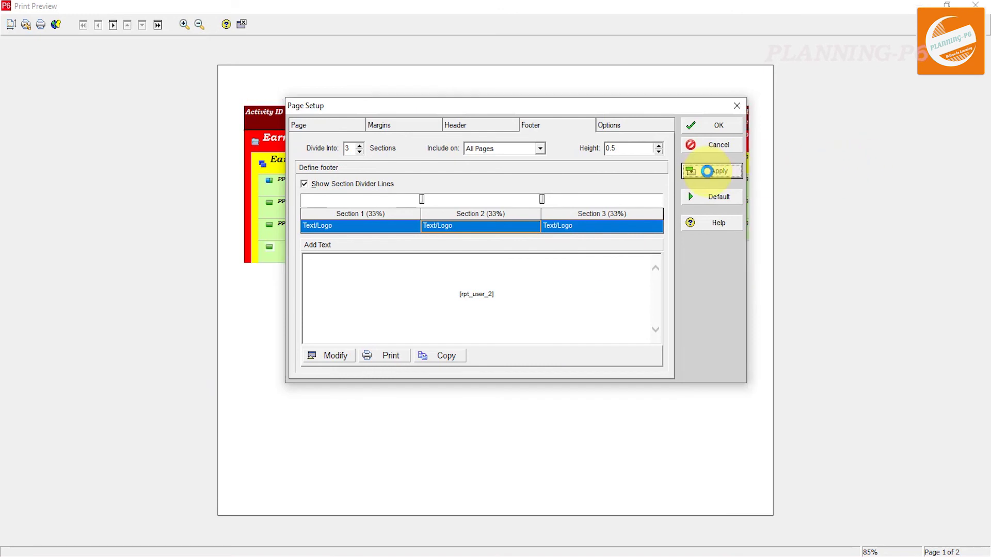